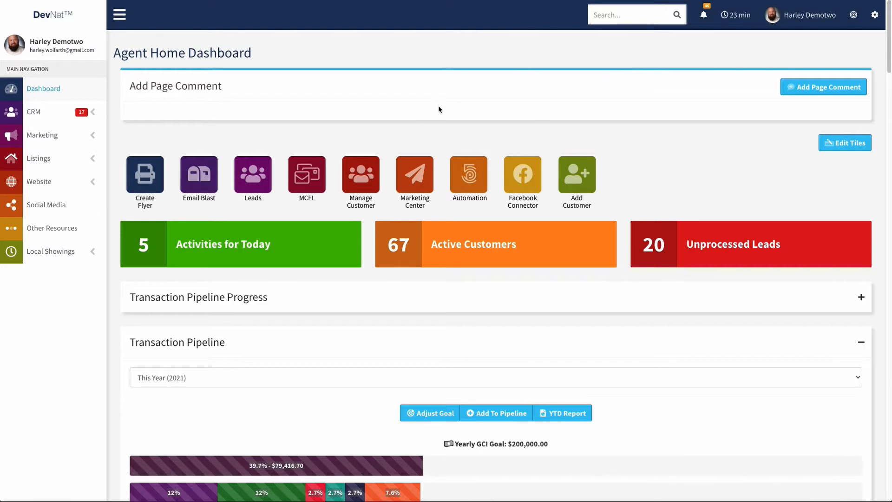
Step: Open the agent's profile settings and filter the website sections by "photo"
{"action": "left_click", "coordinate": [797, 16]}
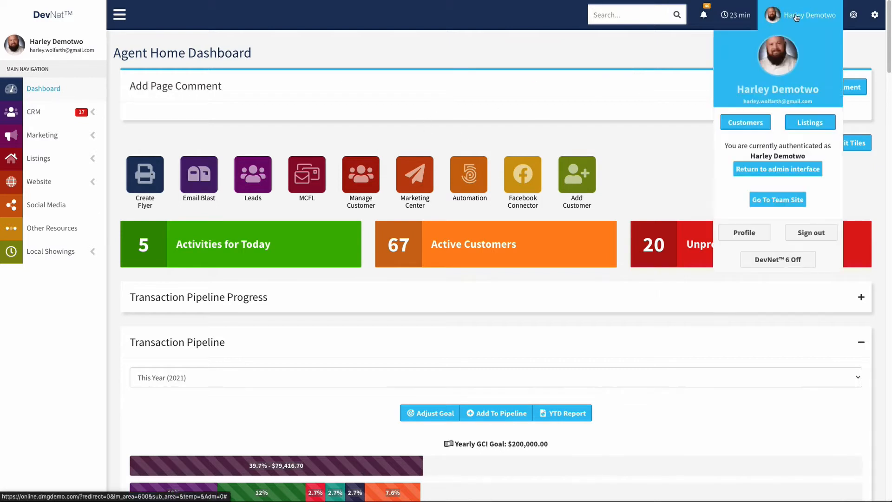
{"action": "left_click", "coordinate": [743, 232]}
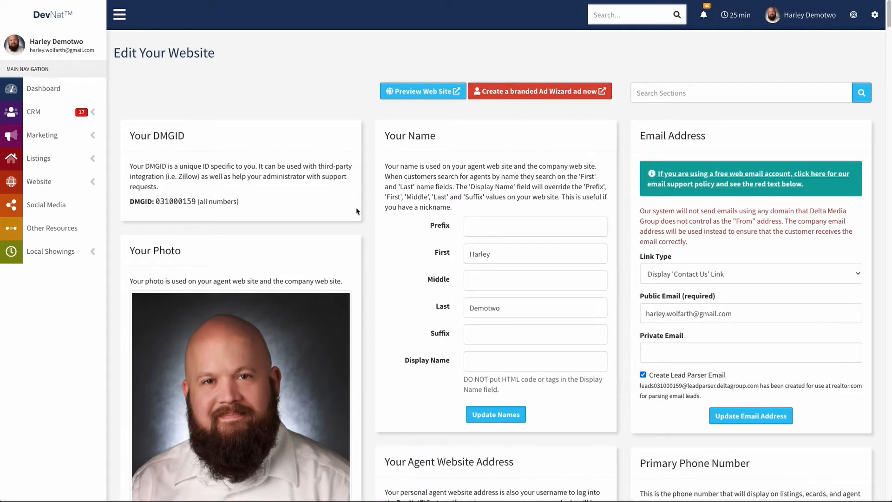
{"action": "left_click", "coordinate": [657, 93]}
{"action": "type", "text": "photo"}
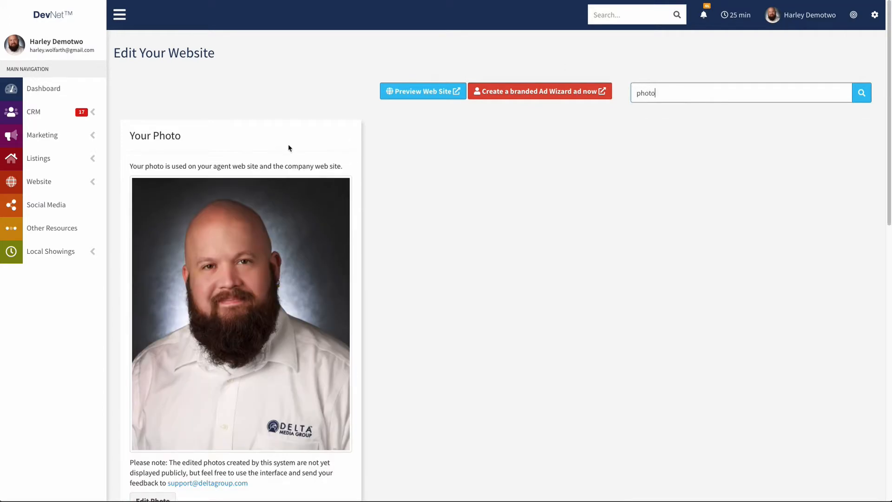
Step: Open the Gallery folder in the Alternate Photos section
{"action": "scroll", "coordinate": [288, 145], "scroll_direction": "down", "scroll_amount": 6}
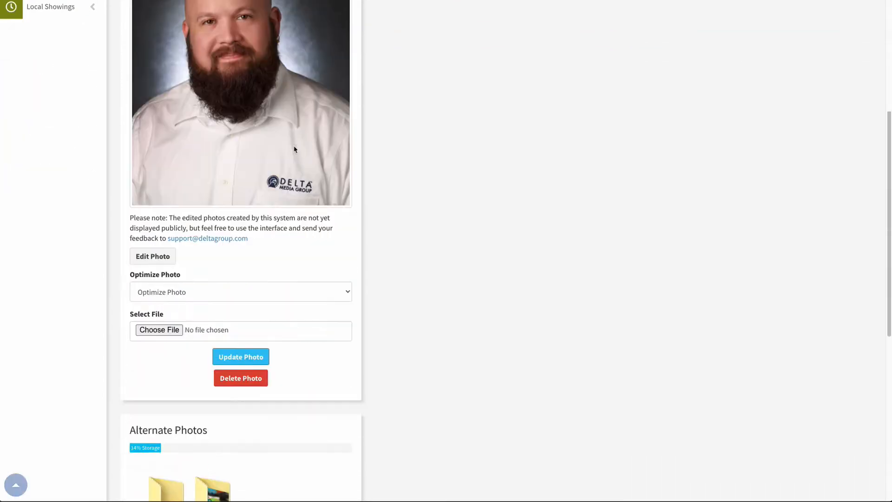
{"action": "scroll", "coordinate": [247, 126], "scroll_direction": "down", "scroll_amount": 5}
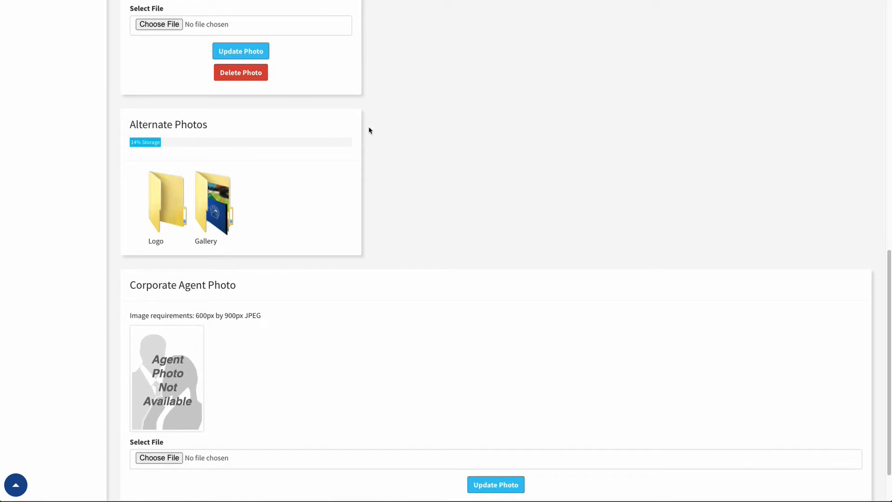
{"action": "left_click", "coordinate": [209, 198]}
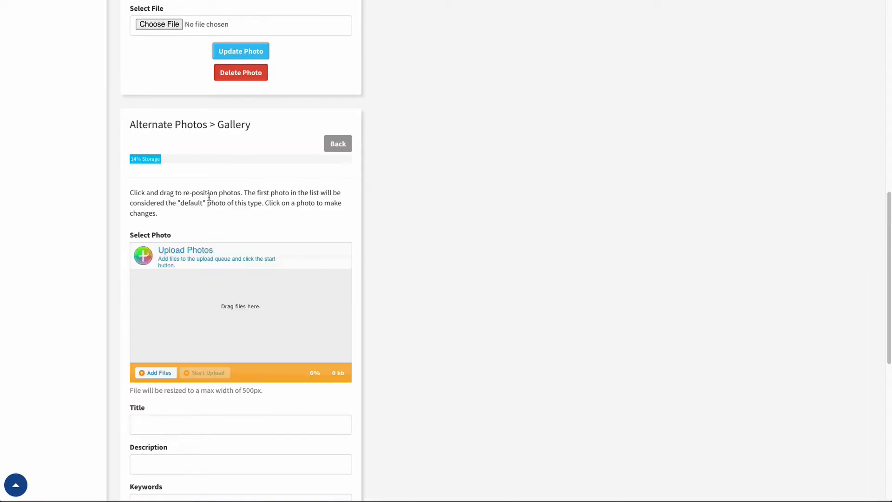
{"action": "scroll", "coordinate": [278, 172], "scroll_direction": "down", "scroll_amount": 2}
{"action": "scroll", "coordinate": [298, 158], "scroll_direction": "up", "scroll_amount": 1}
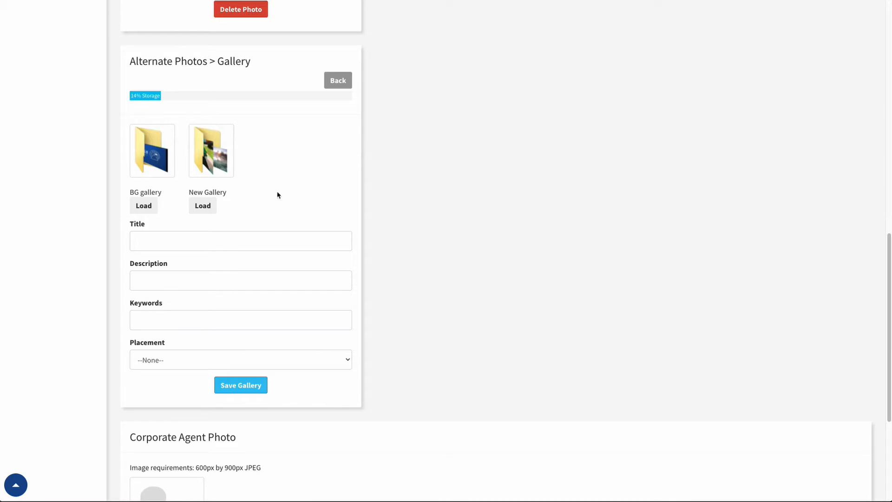
Step: Create and save a gallery titled "Market Images" with the description "Canton Arts District"
{"action": "left_click", "coordinate": [288, 249]}
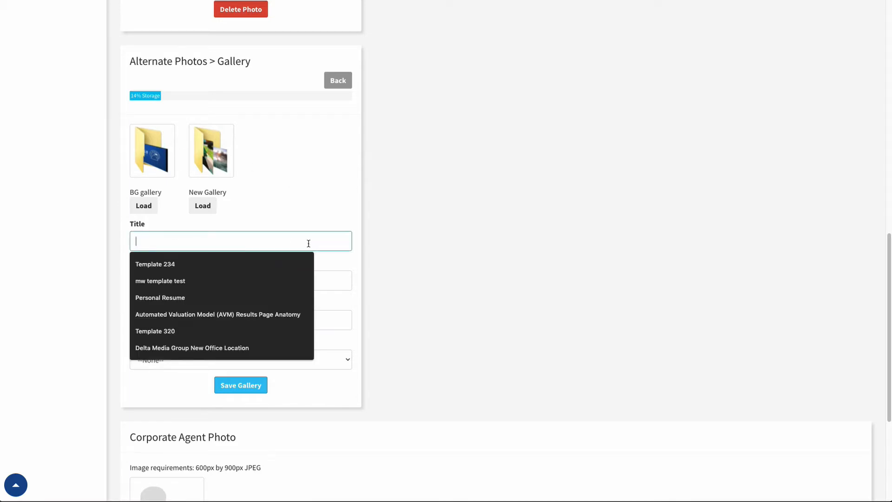
{"action": "type", "text": "Market Images"}
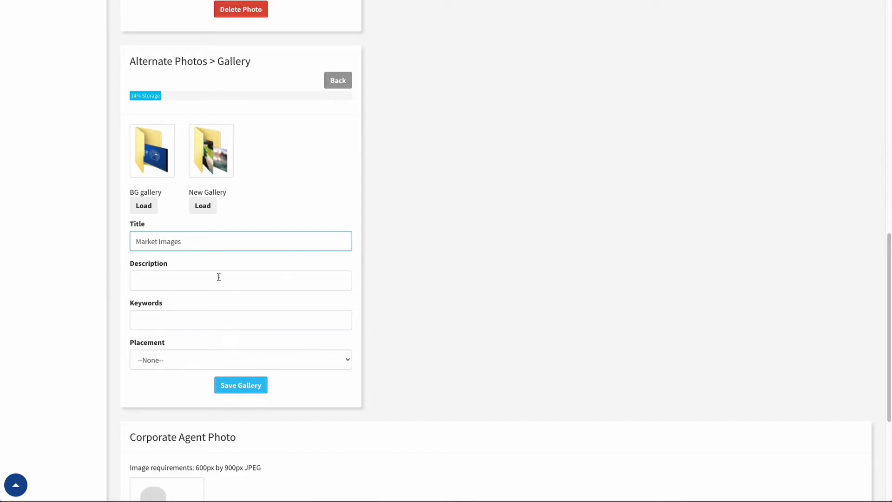
{"action": "left_click", "coordinate": [190, 280]}
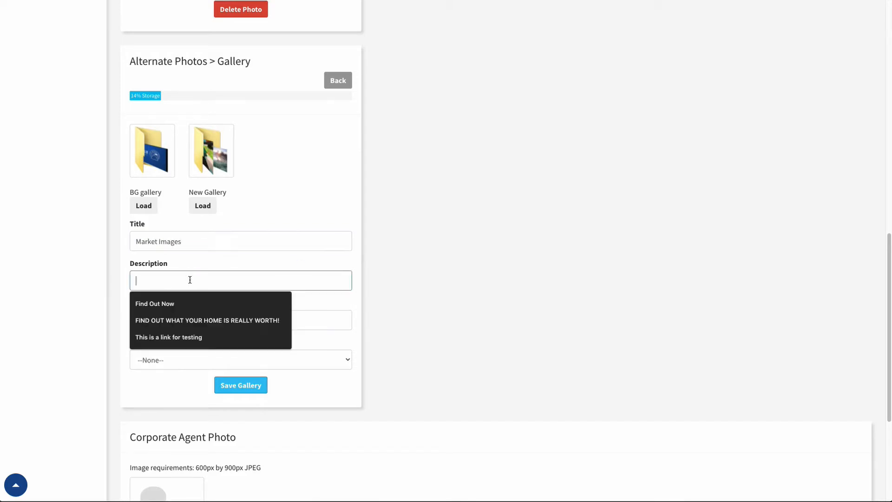
{"action": "type", "text": "Canton Arts Distric"}
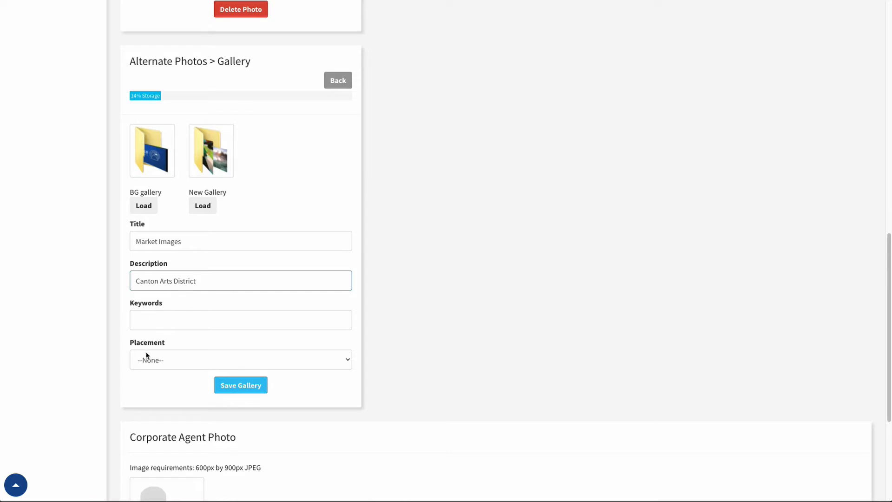
{"action": "type", "text": "t"}
{"action": "left_click", "coordinate": [234, 385]}
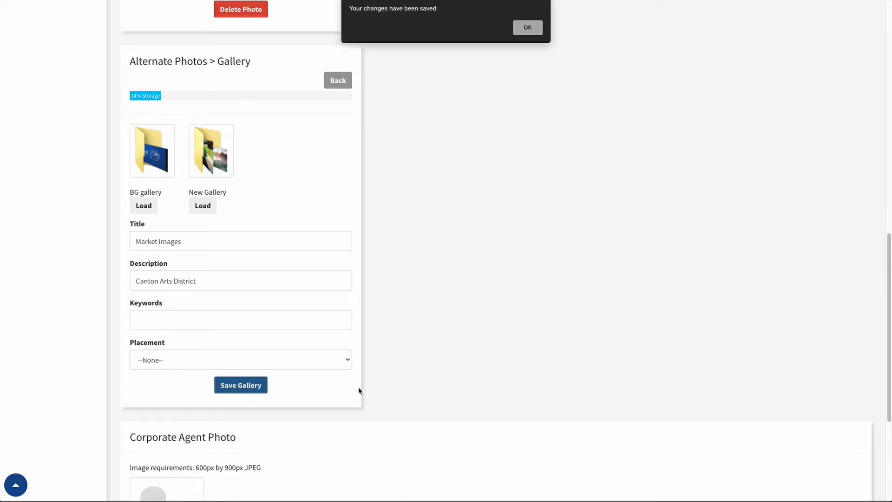
{"action": "left_click", "coordinate": [527, 28]}
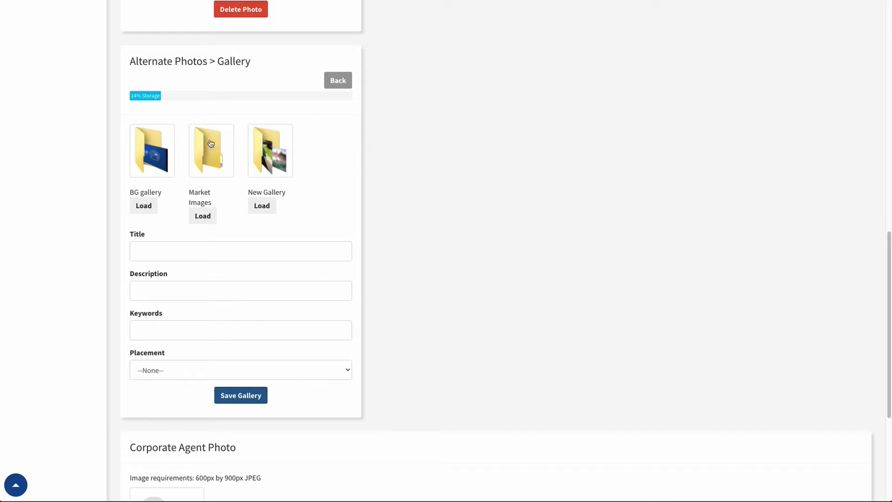
Step: Load the Market Images gallery's details, view its photo upload area, and return to the gallery list
{"action": "left_click", "coordinate": [200, 218]}
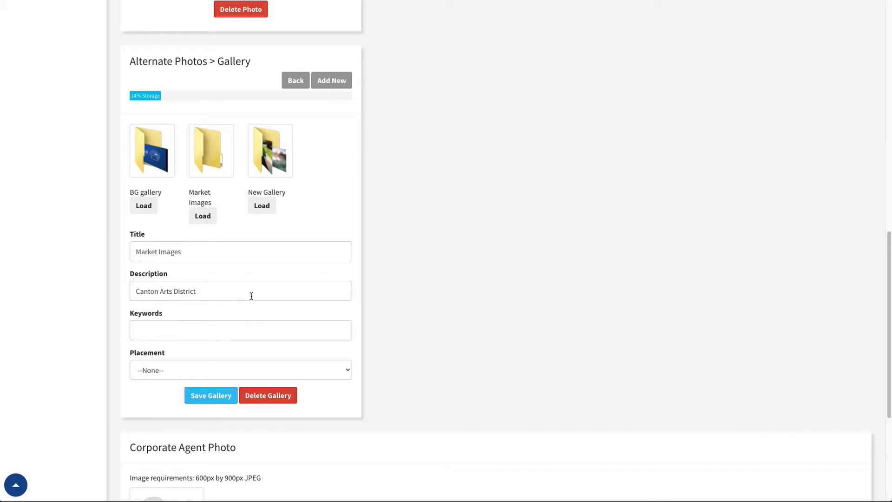
{"action": "left_click", "coordinate": [204, 145]}
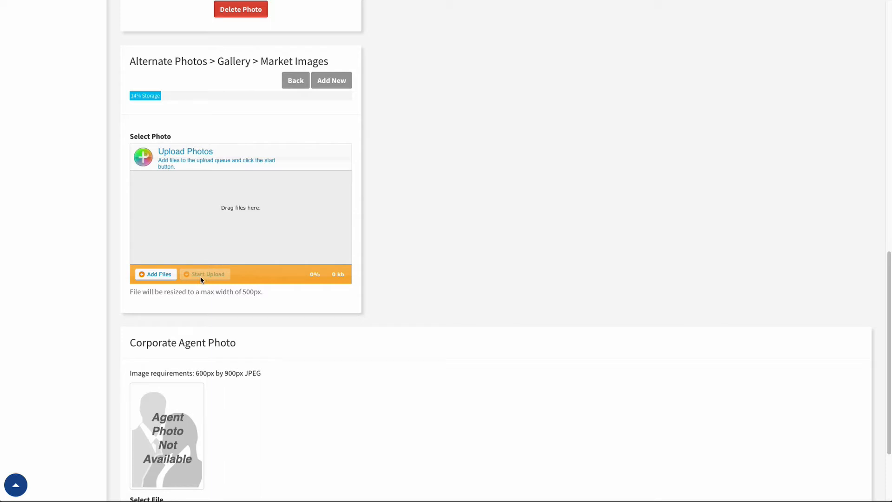
{"action": "left_click", "coordinate": [295, 82]}
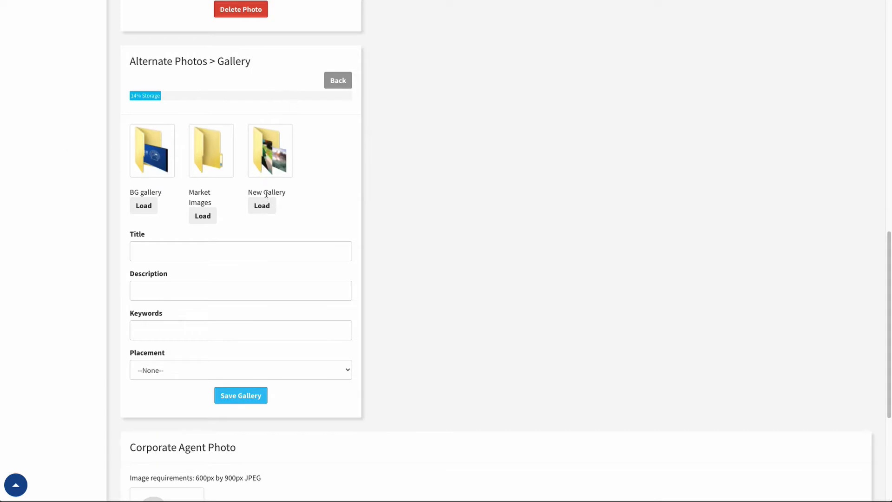
Step: Examine the edit options of the beach couple photo in New Gallery and the photo upload area, and return to the gallery list
{"action": "left_click", "coordinate": [268, 156]}
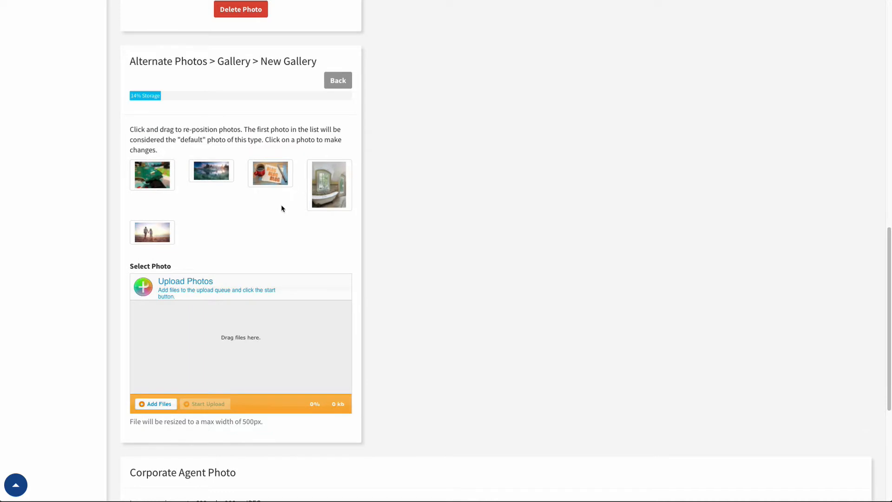
{"action": "left_click", "coordinate": [153, 236]}
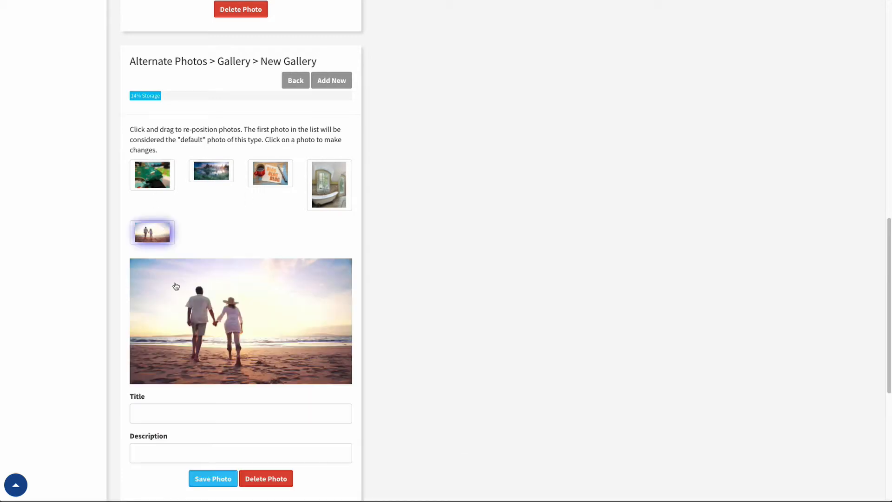
{"action": "scroll", "coordinate": [228, 319], "scroll_direction": "down", "scroll_amount": 1}
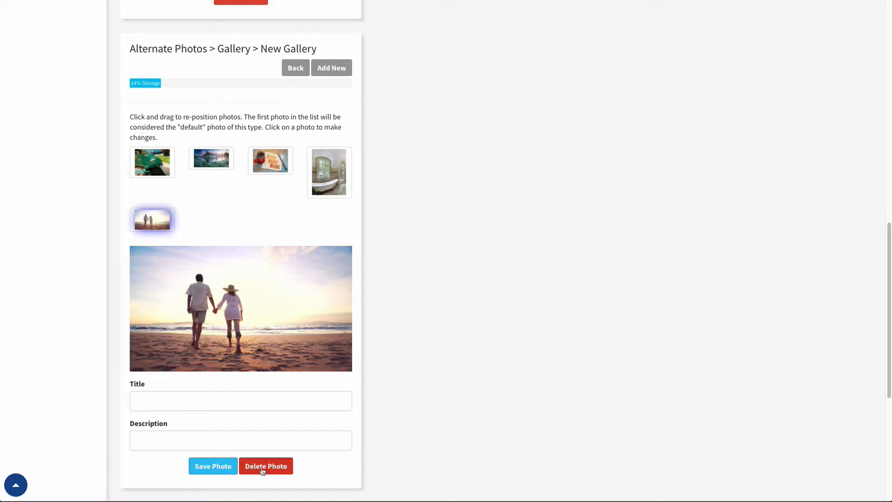
{"action": "scroll", "coordinate": [205, 377], "scroll_direction": "down", "scroll_amount": 3}
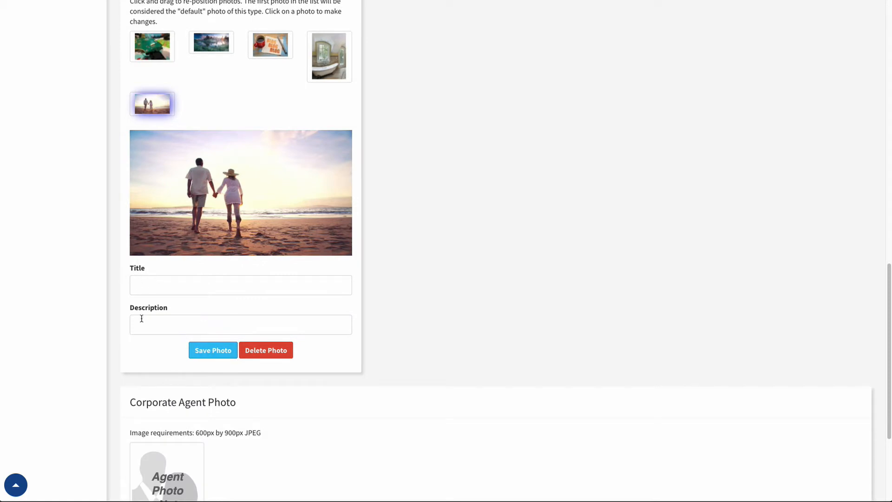
{"action": "scroll", "coordinate": [183, 311], "scroll_direction": "up", "scroll_amount": 2}
{"action": "scroll", "coordinate": [204, 290], "scroll_direction": "up", "scroll_amount": 1}
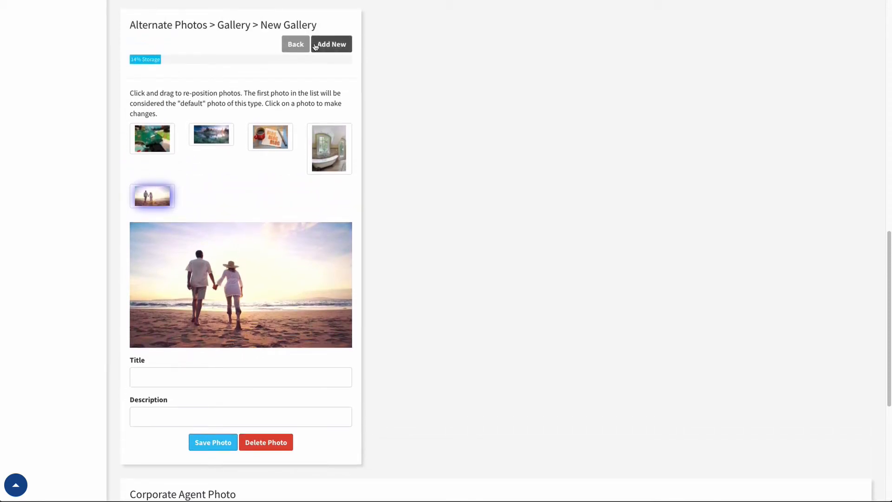
{"action": "left_click", "coordinate": [331, 45]}
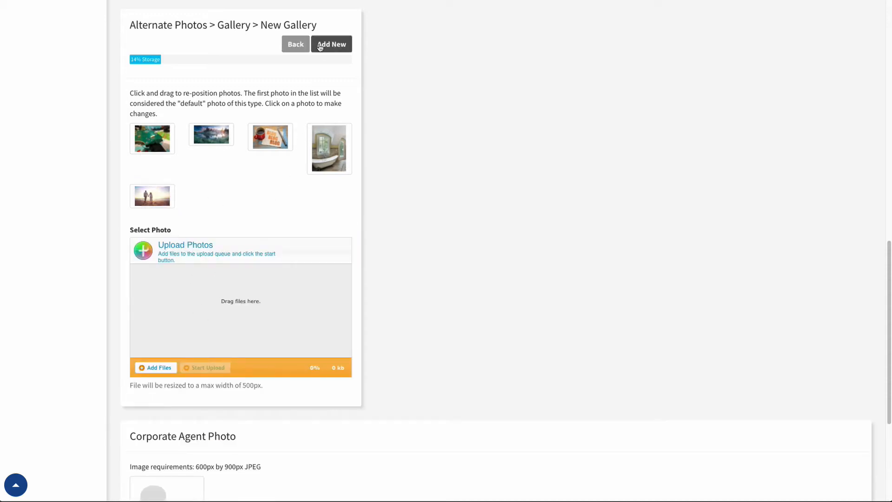
{"action": "left_click", "coordinate": [297, 47]}
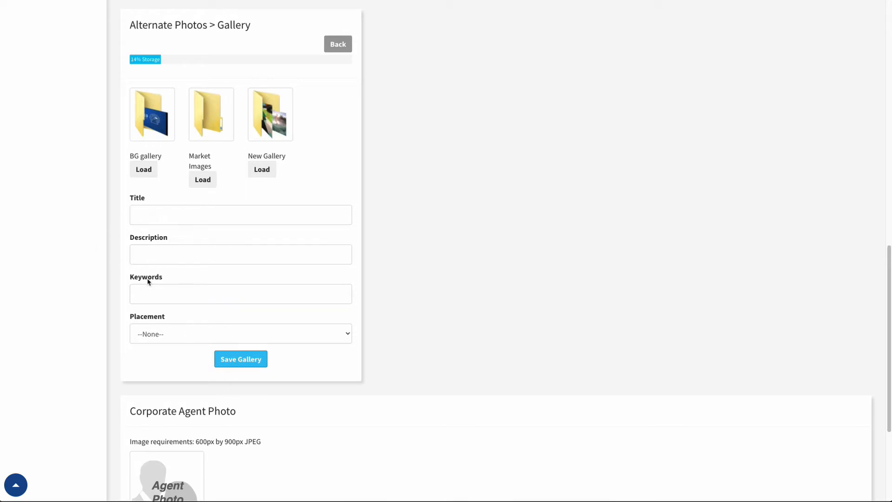
Step: Review the available gallery placement options and the photos in New Gallery, ending back at the gallery list
{"action": "left_click", "coordinate": [180, 336]}
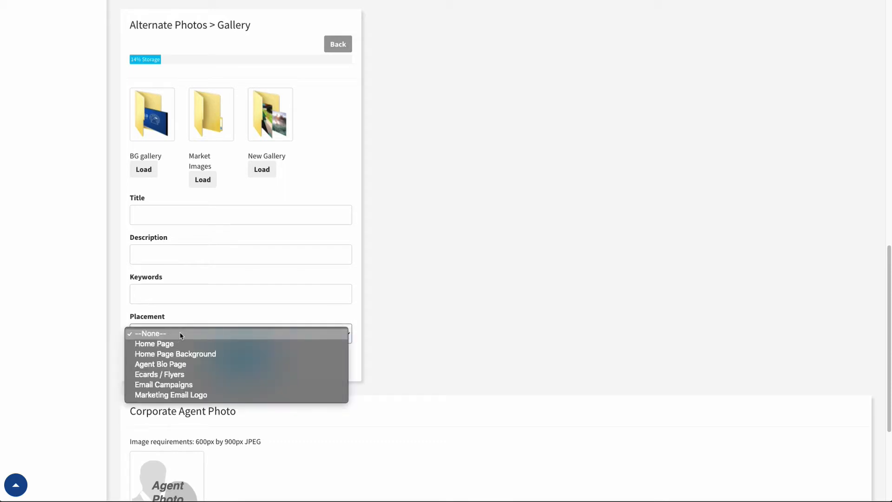
{"action": "left_click", "coordinate": [171, 316]}
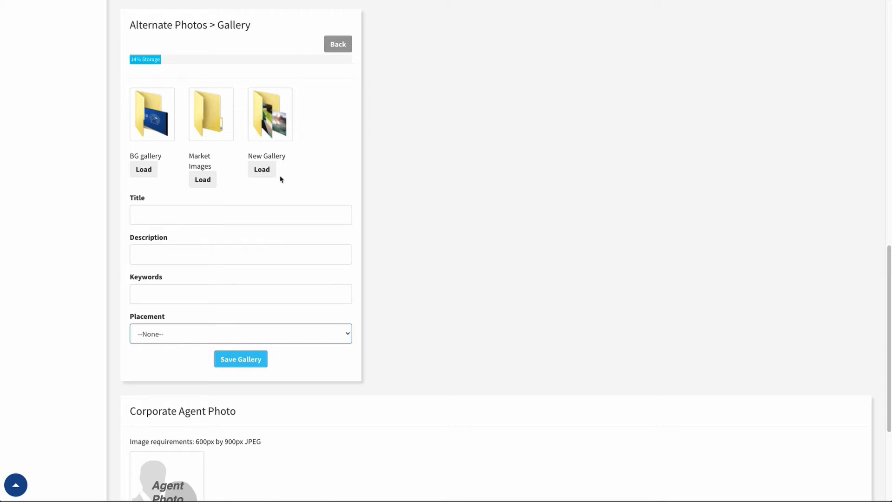
{"action": "left_click", "coordinate": [265, 114]}
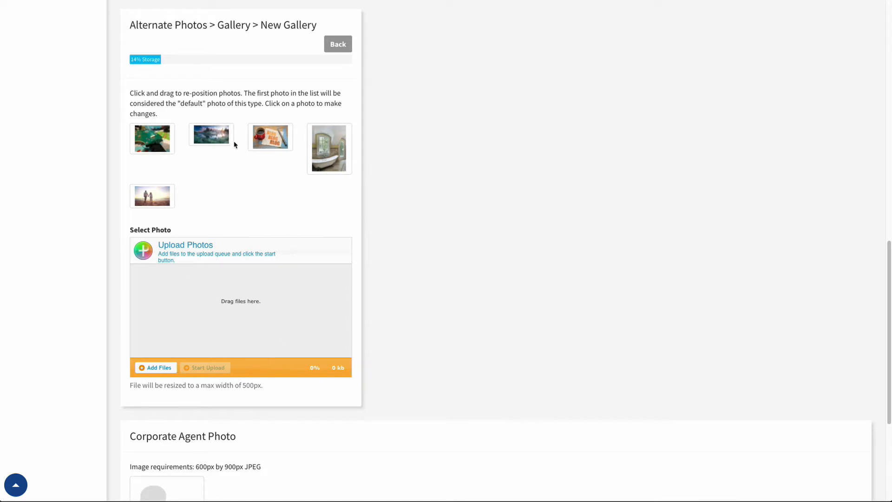
{"action": "left_click", "coordinate": [338, 45]}
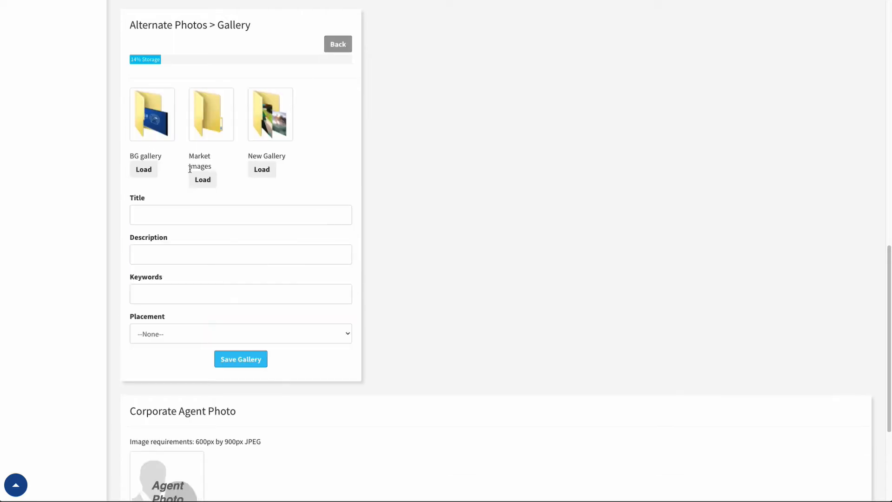
Step: Open the website's custom pages and start a new custom page
{"action": "scroll", "coordinate": [90, 169], "scroll_direction": "up", "scroll_amount": 10}
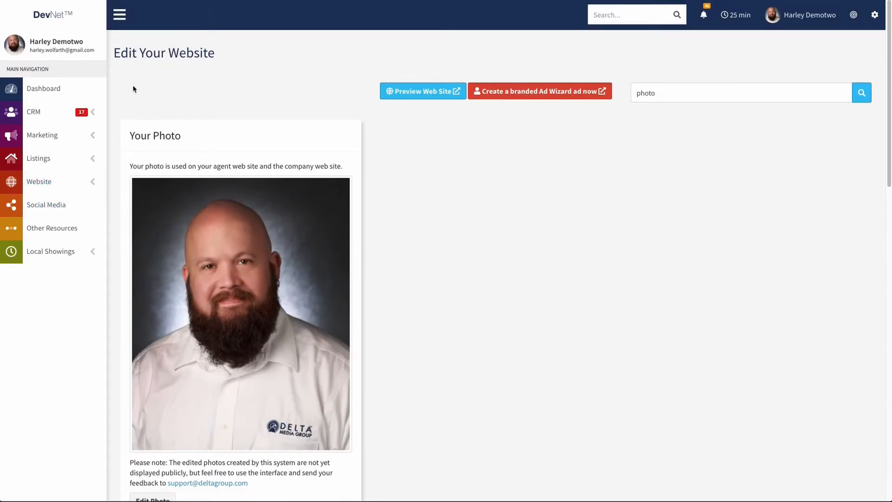
{"action": "left_click", "coordinate": [93, 184]}
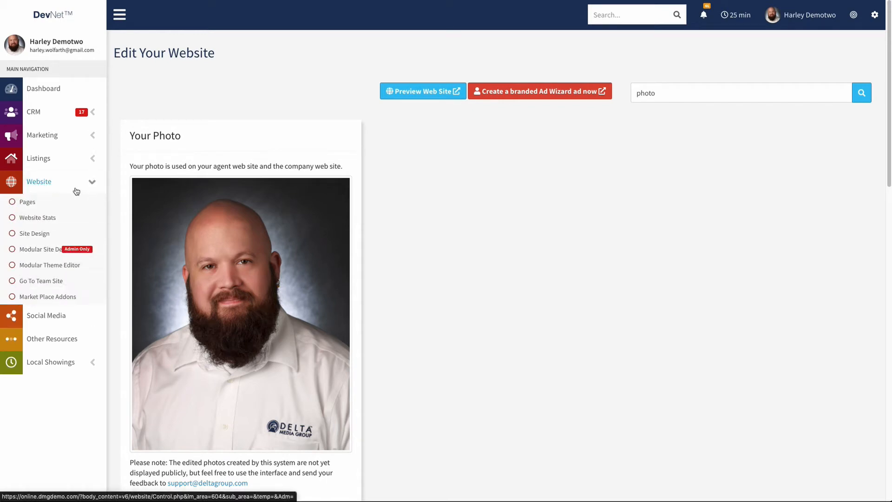
{"action": "left_click", "coordinate": [25, 203]}
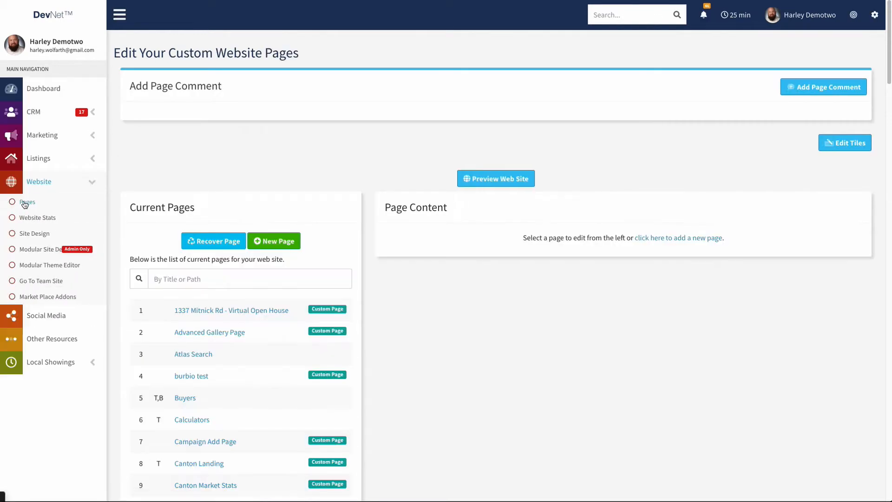
{"action": "left_click", "coordinate": [269, 241]}
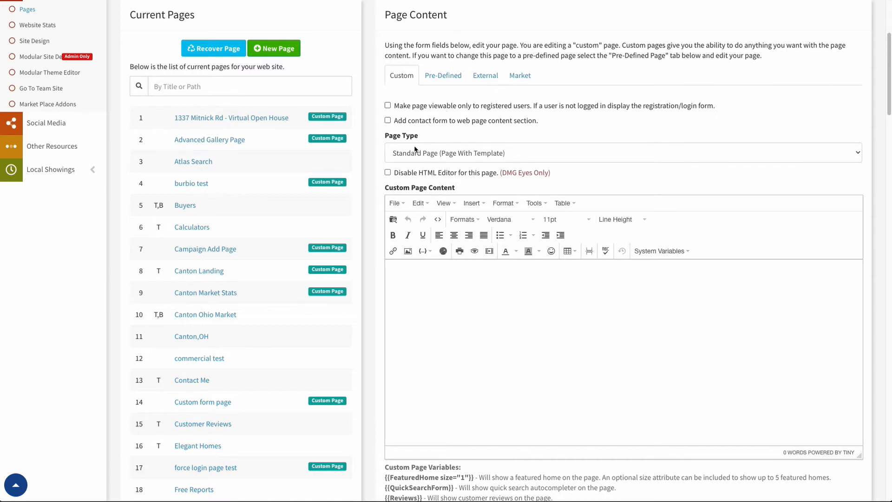
Step: Add a contact form to the new page's content section and review the contact form types, keeping General
{"action": "left_click", "coordinate": [388, 121]}
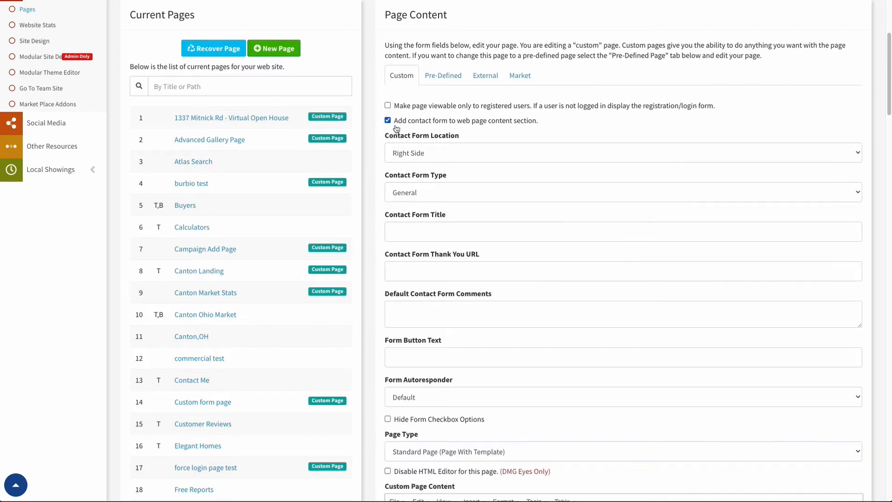
{"action": "scroll", "coordinate": [442, 164], "scroll_direction": "down", "scroll_amount": 1}
{"action": "scroll", "coordinate": [443, 164], "scroll_direction": "down", "scroll_amount": 2}
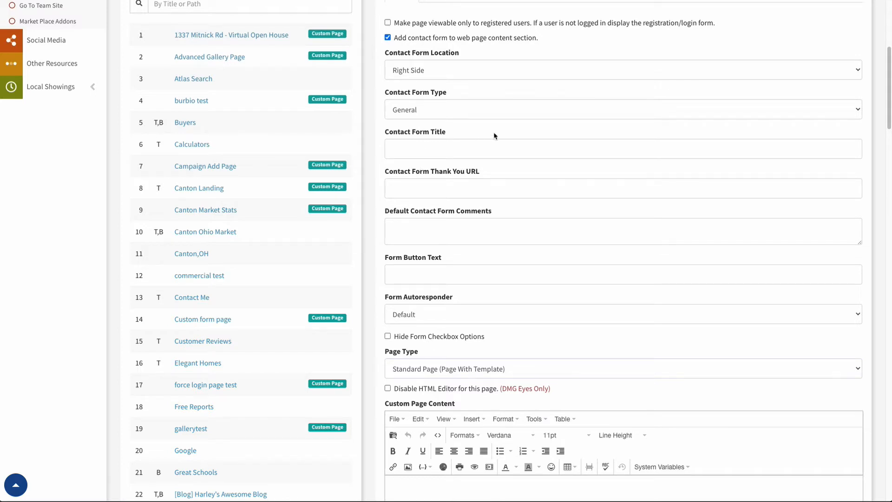
{"action": "left_click", "coordinate": [424, 109]}
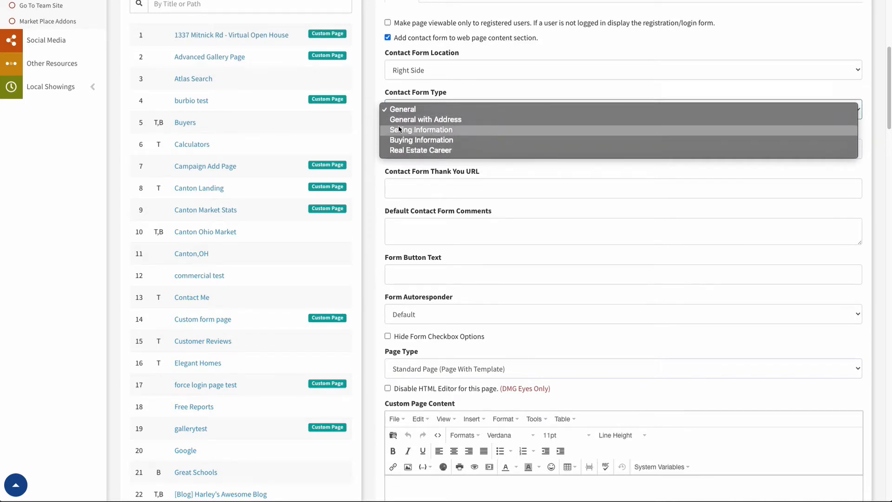
{"action": "left_click", "coordinate": [378, 112]}
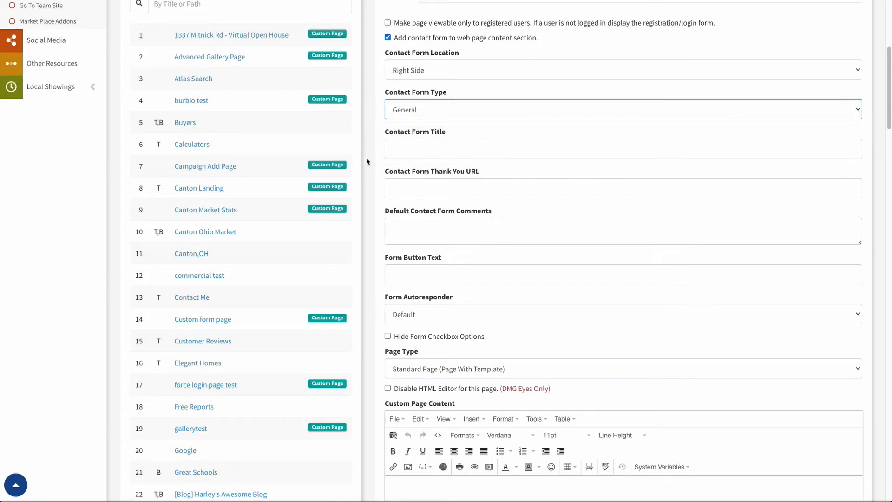
Step: Look over the remaining contact form settings and remove the contact form from the page's content section
{"action": "scroll", "coordinate": [446, 316], "scroll_direction": "down", "scroll_amount": 1}
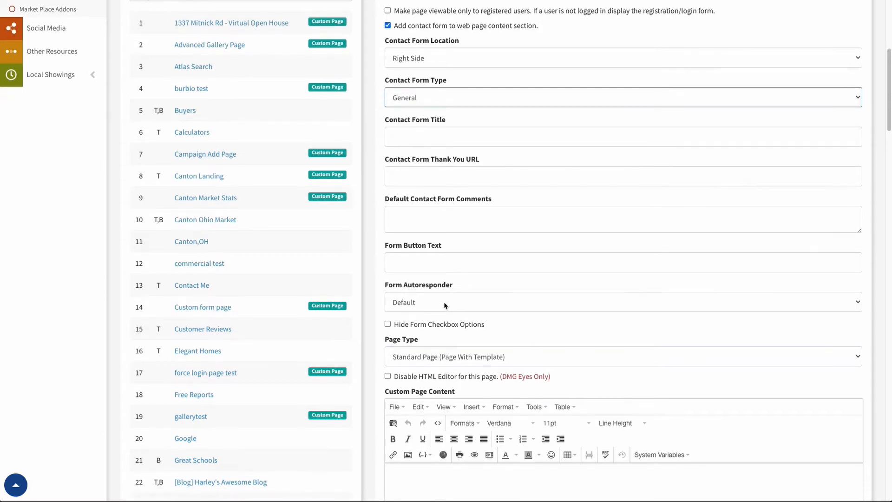
{"action": "scroll", "coordinate": [453, 274], "scroll_direction": "down", "scroll_amount": 3}
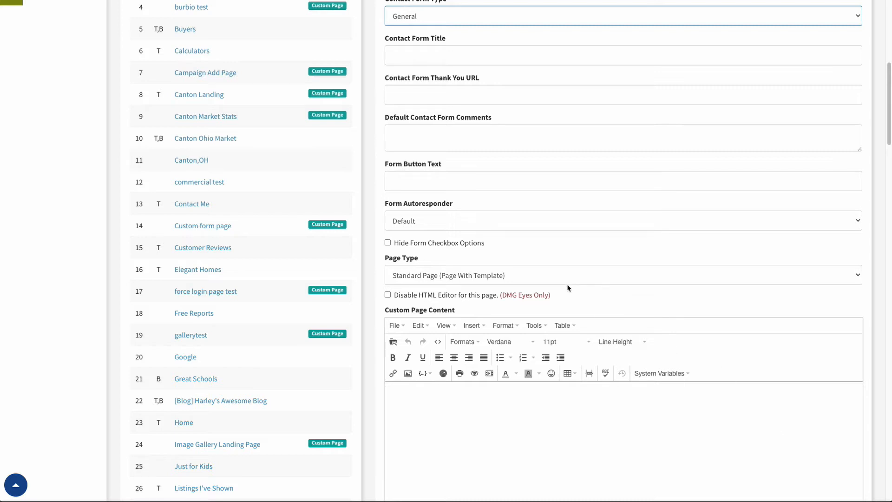
{"action": "scroll", "coordinate": [515, 271], "scroll_direction": "up", "scroll_amount": 3}
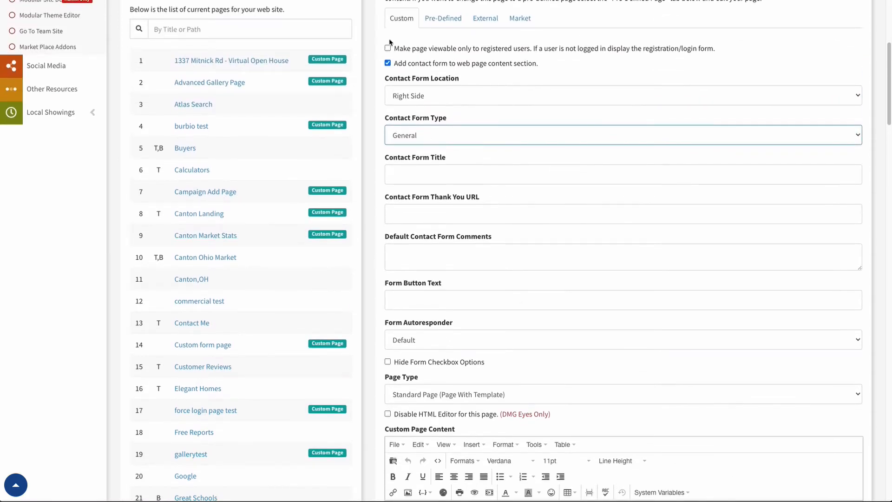
{"action": "left_click", "coordinate": [387, 64]}
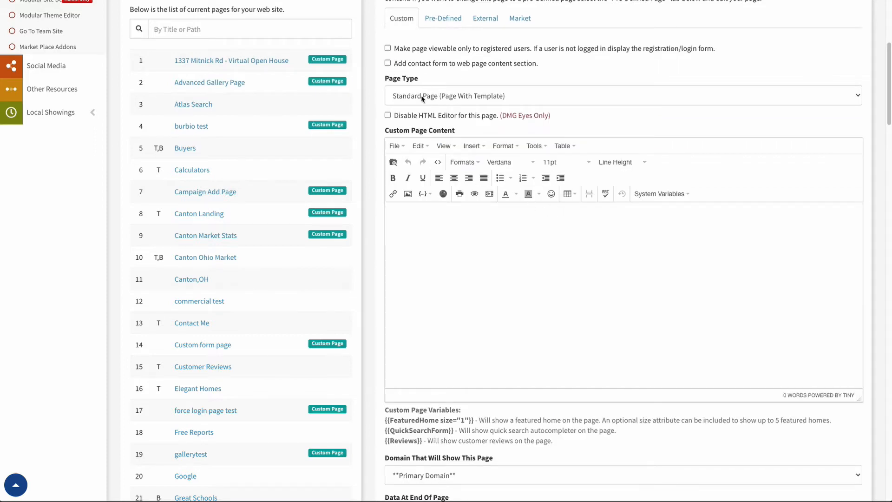
Step: Try the Standard Page With No Navigation and Squeeze Page types, returning to Standard Page (Page With Template)
{"action": "left_click", "coordinate": [511, 99]}
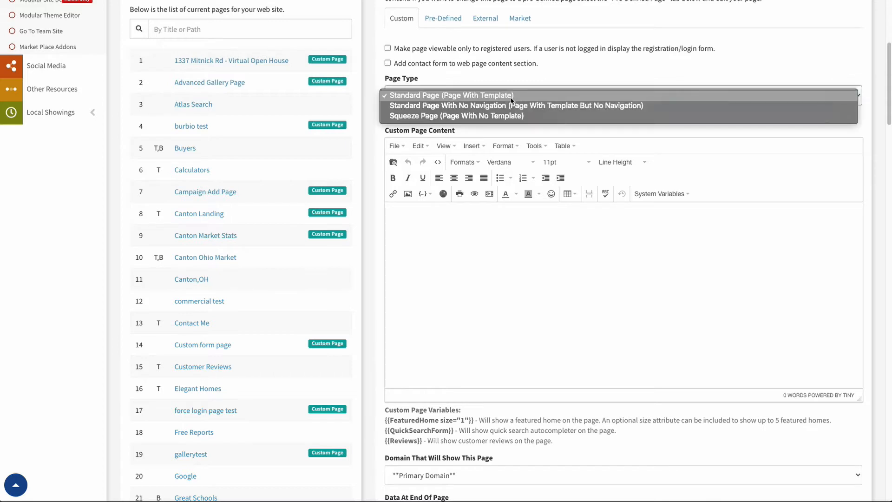
{"action": "left_click", "coordinate": [480, 106]}
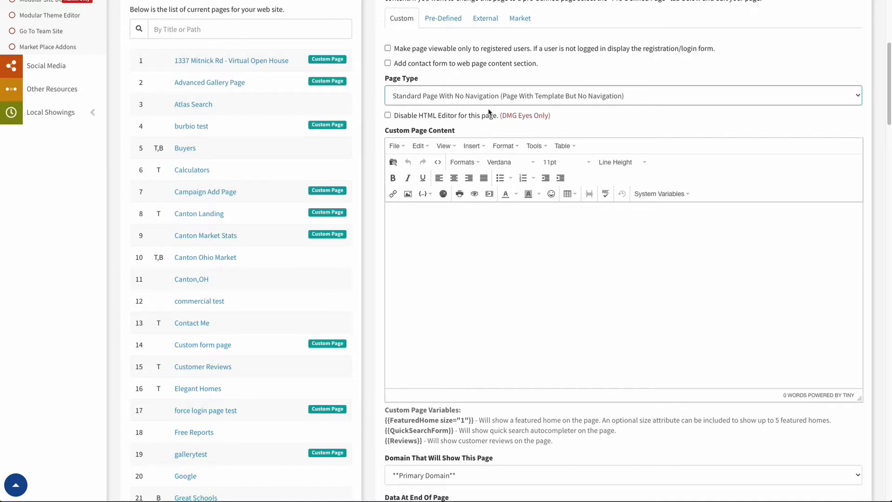
{"action": "left_click", "coordinate": [465, 103]}
{"action": "left_click", "coordinate": [473, 106]}
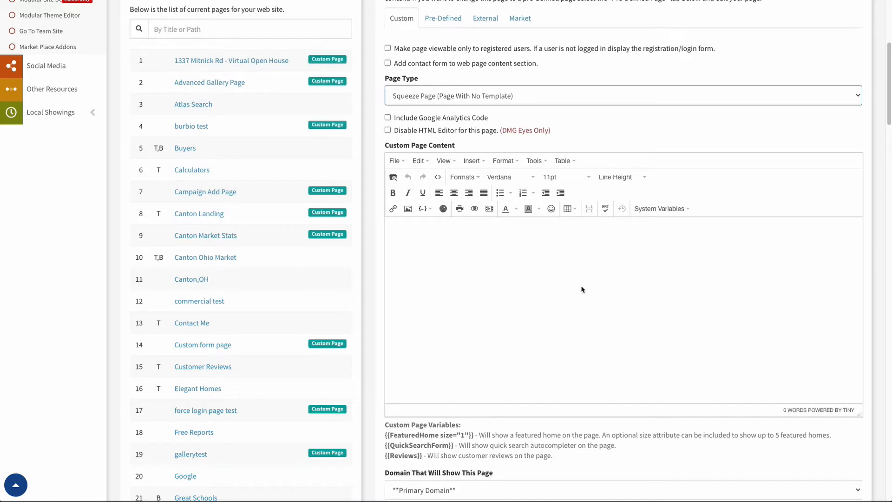
{"action": "left_click", "coordinate": [484, 97]}
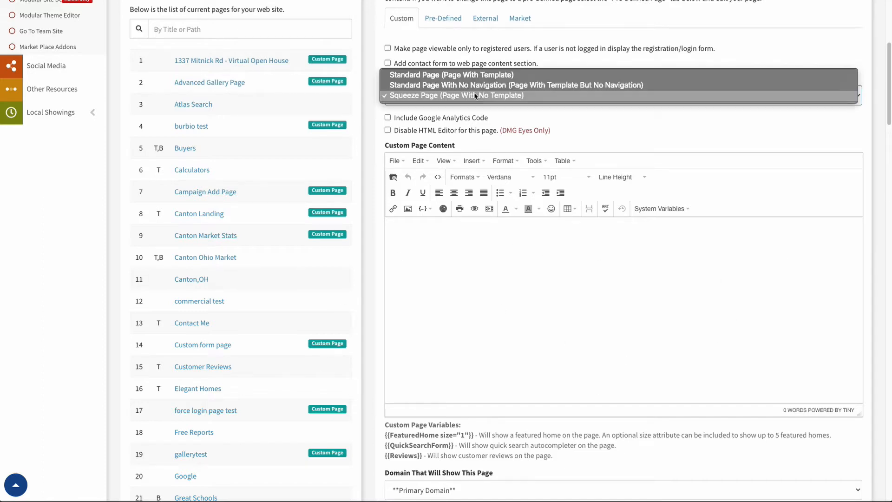
{"action": "left_click", "coordinate": [450, 76]}
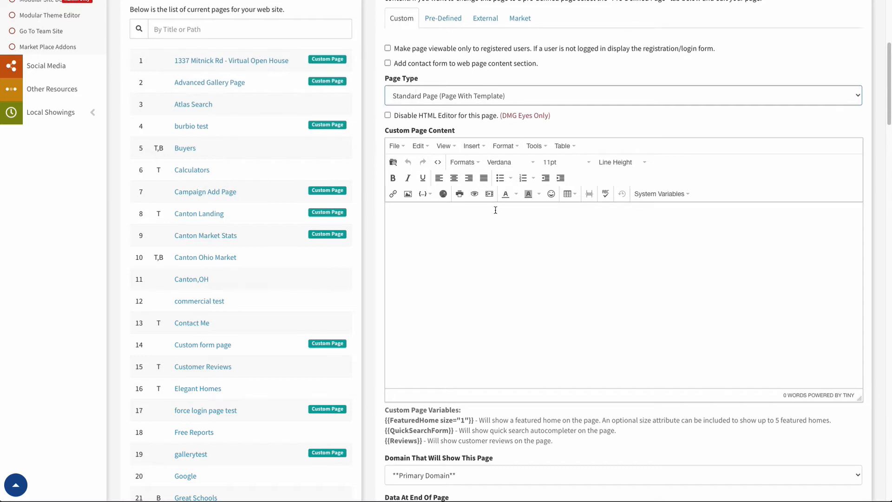
Step: Write "Canton Arts District" in the custom page content
{"action": "scroll", "coordinate": [495, 210], "scroll_direction": "down", "scroll_amount": 2}
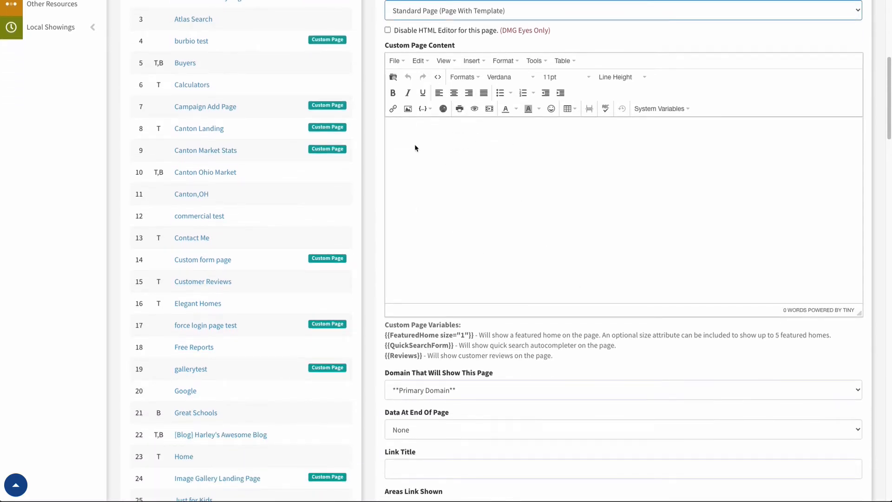
{"action": "left_click", "coordinate": [416, 147]}
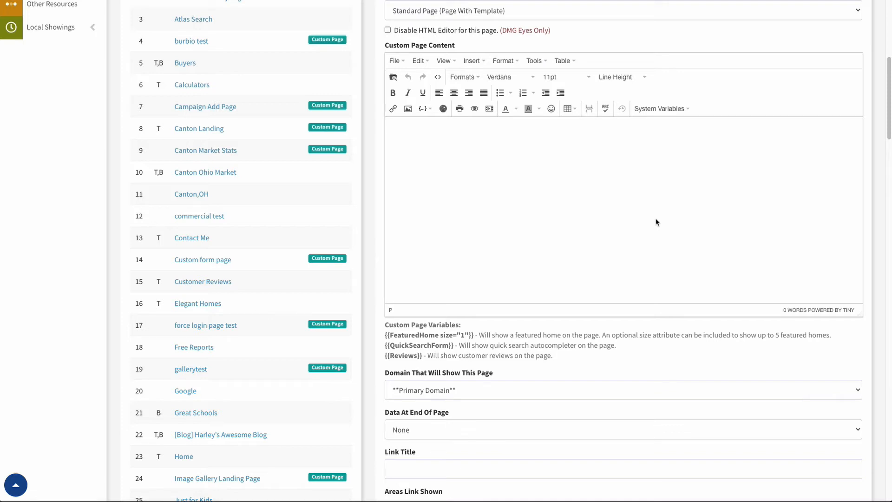
{"action": "type", "text": "Canton"}
{"action": "type", "text": "s Distri"}
Step: Format the Canton Arts District text as Heading 1 and start an empty paragraph below it
{"action": "key", "text": "ctrl+a"}
{"action": "left_click", "coordinate": [464, 77]}
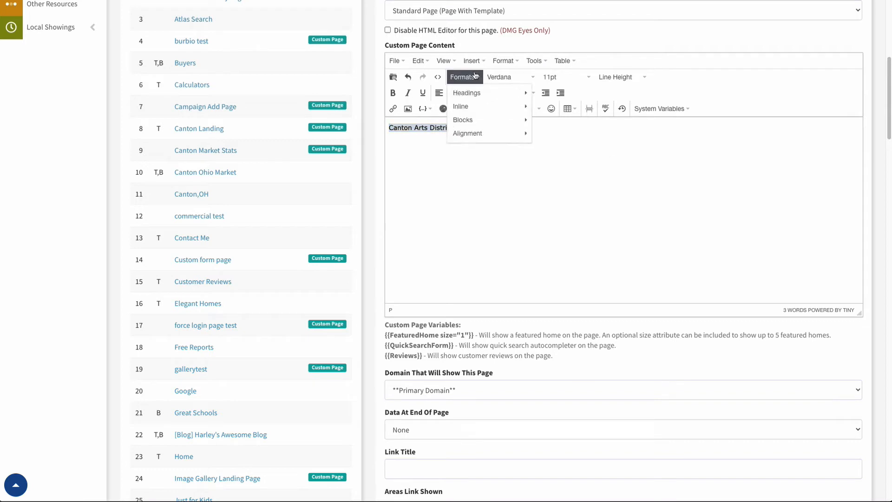
{"action": "mouse_move", "coordinate": [480, 92]}
{"action": "left_click", "coordinate": [559, 93]}
{"action": "left_click", "coordinate": [545, 131]}
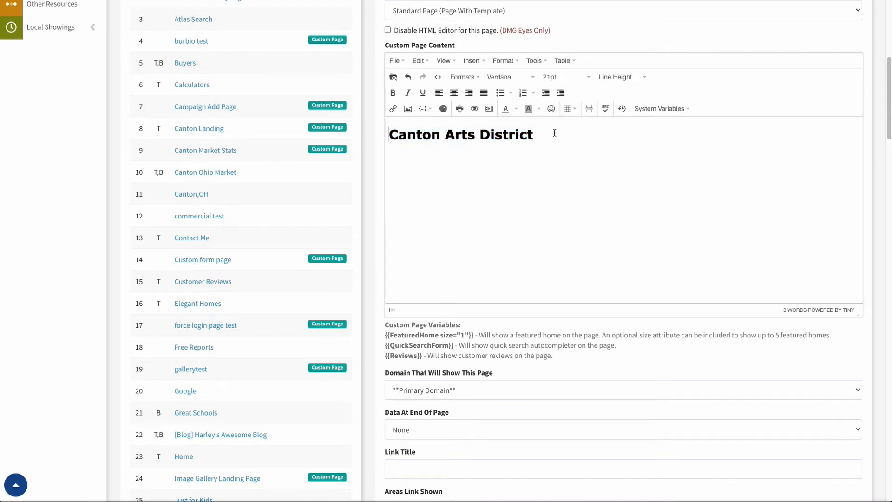
{"action": "type", "text": "\\"}
{"action": "key", "text": "Return"}
{"action": "key", "text": "BackSpace"}
{"action": "key", "text": "BackSpace"}
Step: Insert New Gallery below the page heading with the gallery heading "Canton Arts District" and the Standard style
{"action": "left_click", "coordinate": [431, 110]}
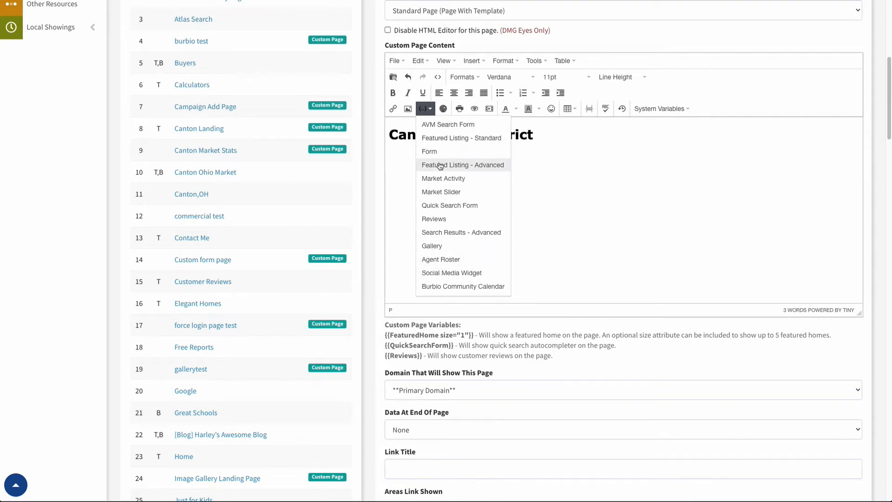
{"action": "left_click", "coordinate": [432, 245]}
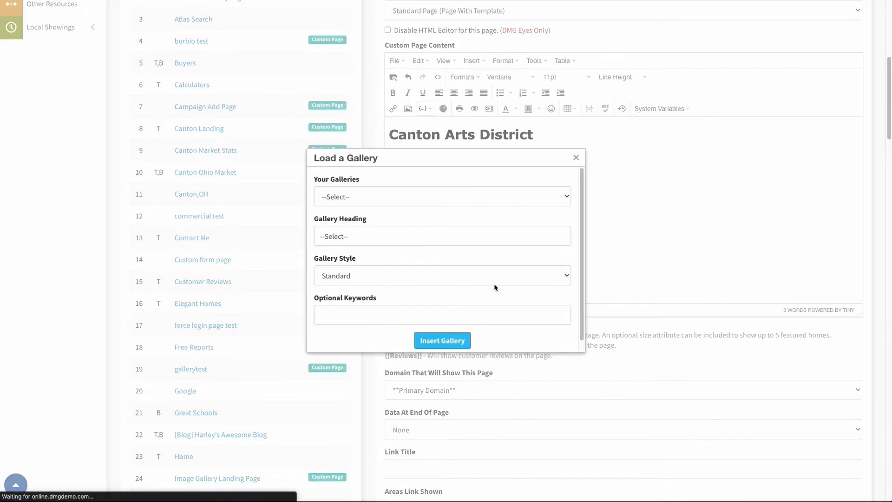
{"action": "left_click", "coordinate": [353, 197]}
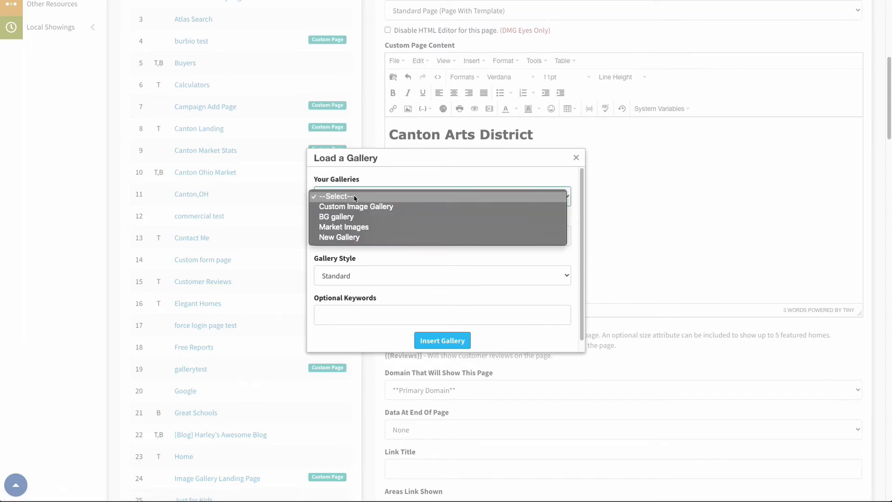
{"action": "left_click", "coordinate": [348, 238]}
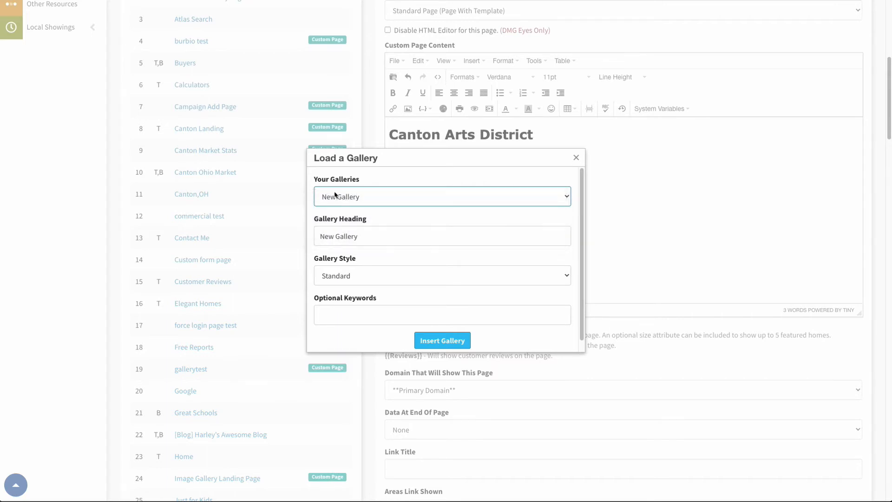
{"action": "triple_click", "coordinate": [350, 239]}
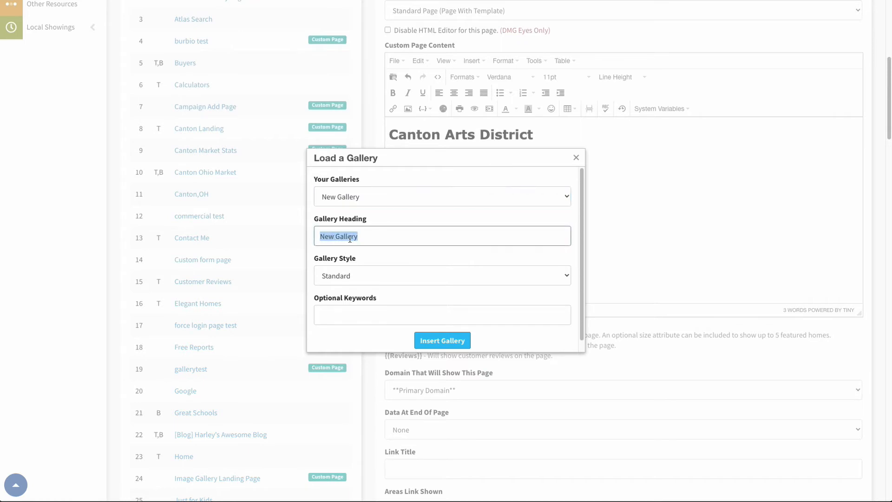
{"action": "type", "text": "Canton Arts Districs"}
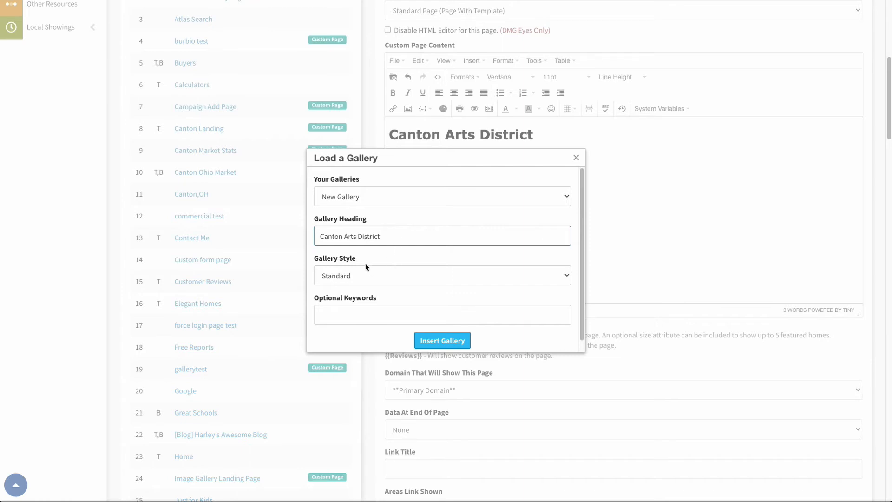
{"action": "scroll", "coordinate": [335, 274], "scroll_direction": "down", "scroll_amount": 1}
{"action": "scroll", "coordinate": [346, 267], "scroll_direction": "down", "scroll_amount": 2}
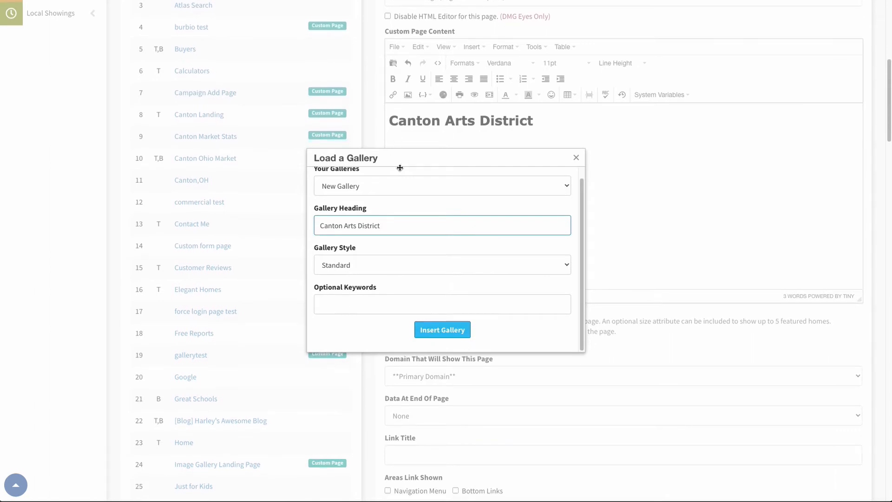
{"action": "left_click", "coordinate": [424, 330]}
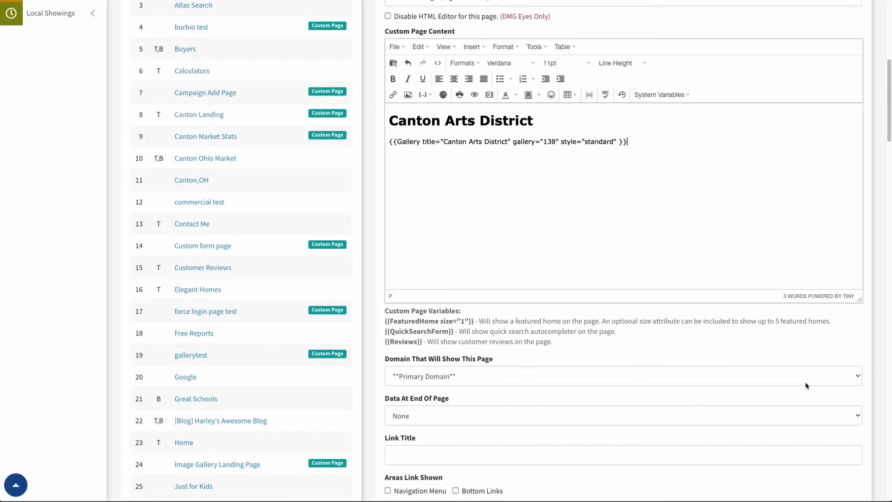
Step: Set both the link title and the page title to "gallery test page"
{"action": "scroll", "coordinate": [368, 311], "scroll_direction": "down", "scroll_amount": 4}
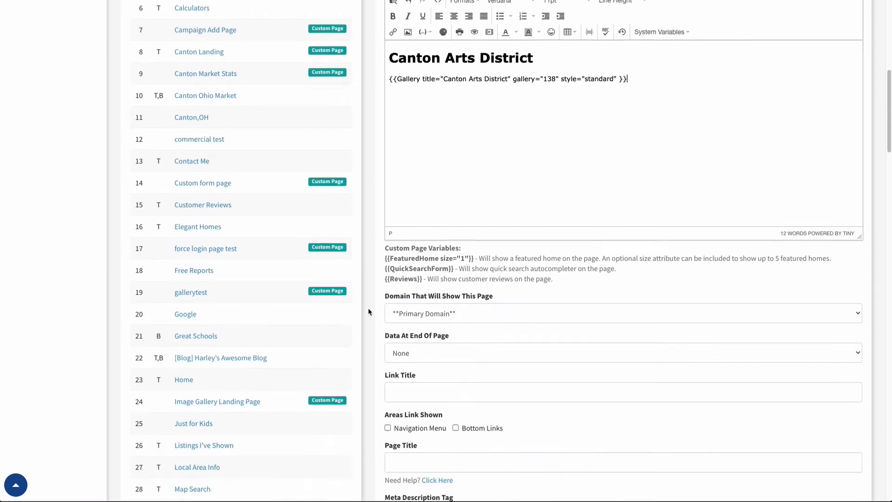
{"action": "left_click", "coordinate": [399, 275]}
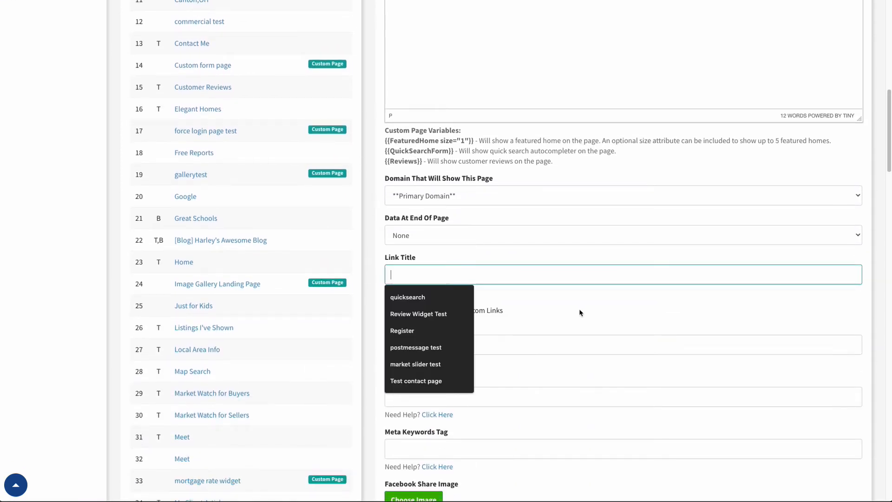
{"action": "type", "text": "gallery tes"}
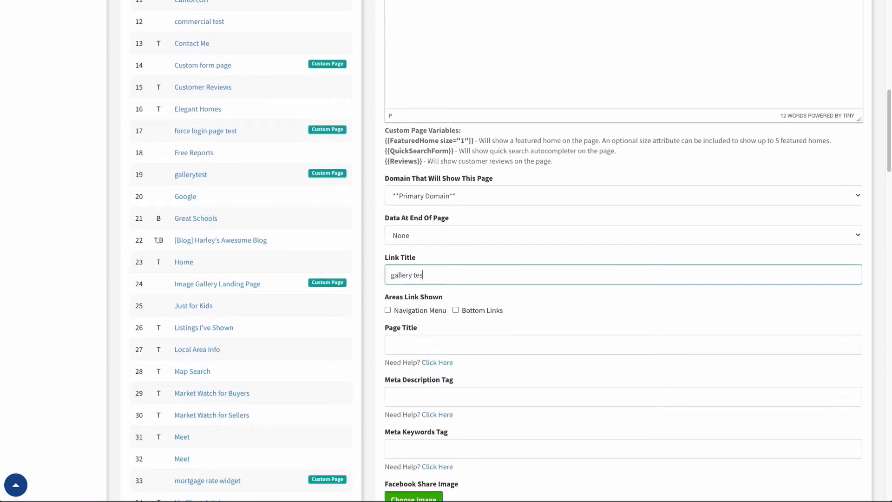
{"action": "type", "text": "t page"}
{"action": "left_click", "coordinate": [522, 352]}
{"action": "type", "text": "gallery test page"}
Step: Submit the new custom page without assigning any campaigns or action plans
{"action": "scroll", "coordinate": [496, 374], "scroll_direction": "down", "scroll_amount": 3}
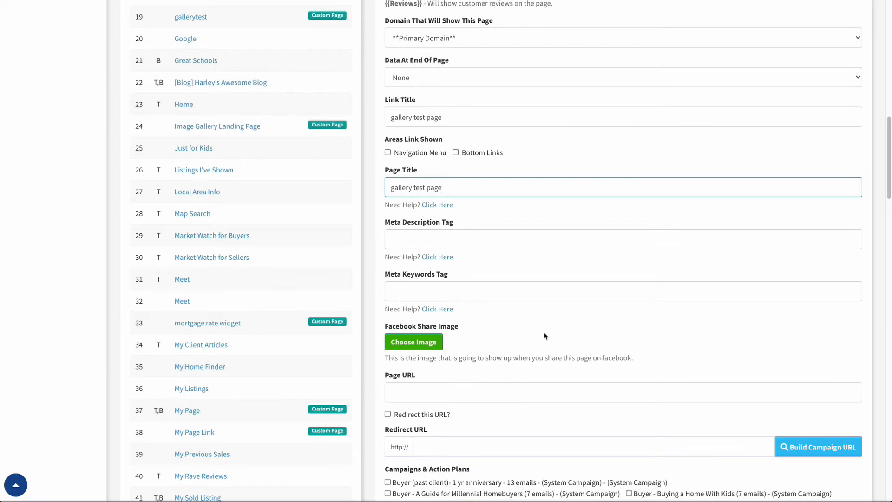
{"action": "scroll", "coordinate": [551, 330], "scroll_direction": "down", "scroll_amount": 1}
{"action": "scroll", "coordinate": [551, 330], "scroll_direction": "down", "scroll_amount": 15}
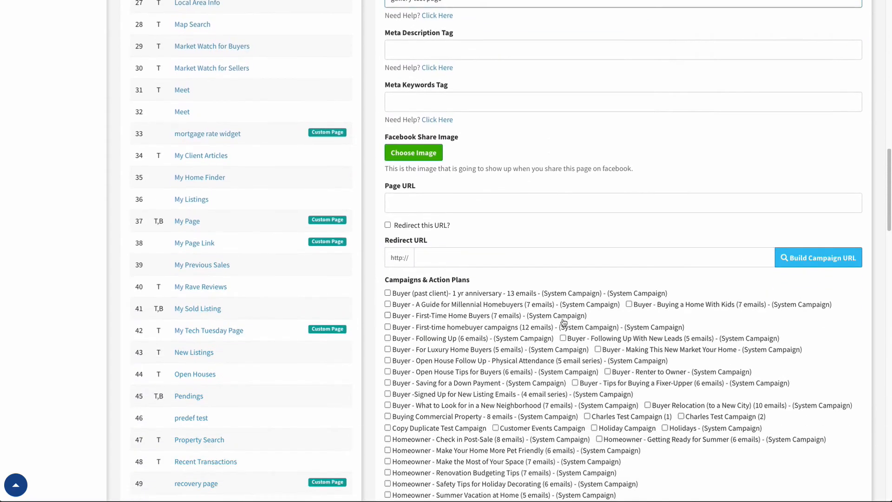
{"action": "scroll", "coordinate": [670, 235], "scroll_direction": "up", "scroll_amount": 1}
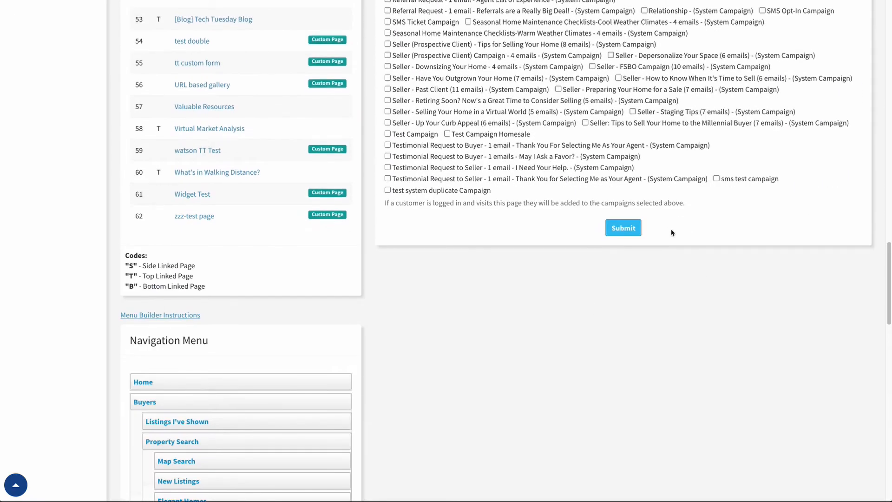
{"action": "left_click", "coordinate": [623, 240]}
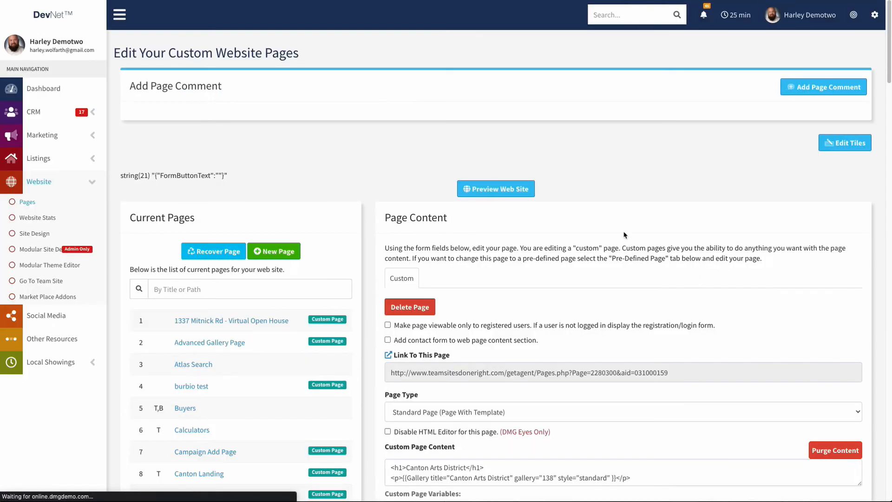
Step: Open the published page from its link and examine the page heading, the gallery heading and the photo layout
{"action": "left_click", "coordinate": [389, 358]}
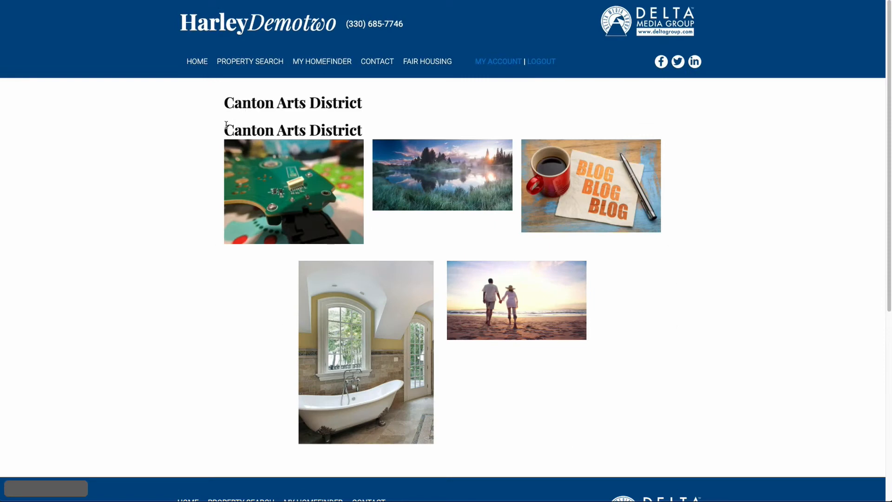
{"action": "left_click_drag", "start_coordinate": [226, 124], "coordinate": [362, 128]}
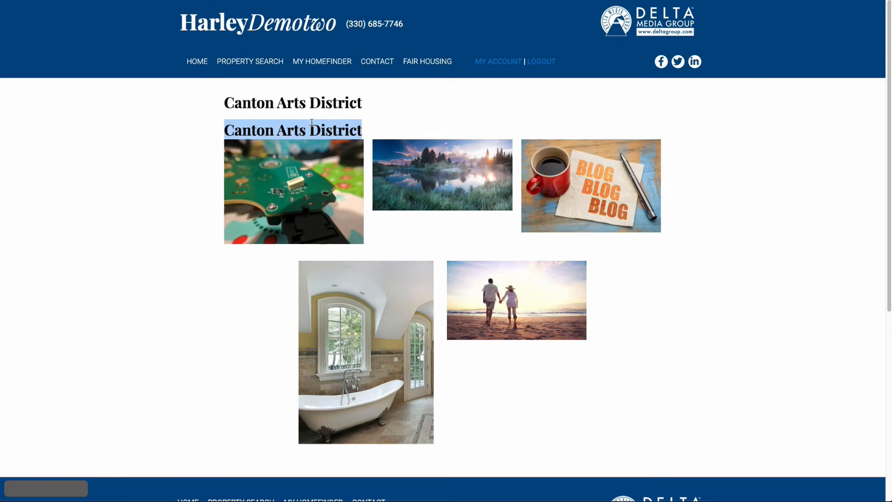
{"action": "left_click_drag", "start_coordinate": [224, 99], "coordinate": [366, 103]}
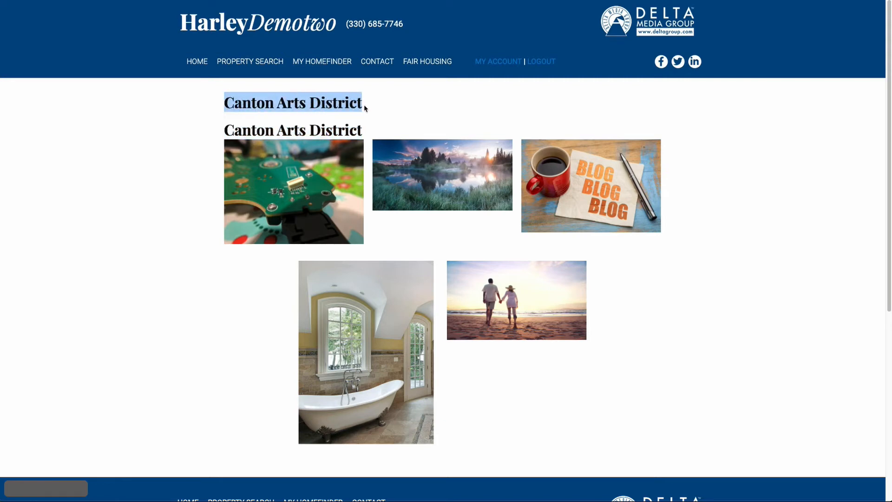
{"action": "left_click", "coordinate": [255, 124]}
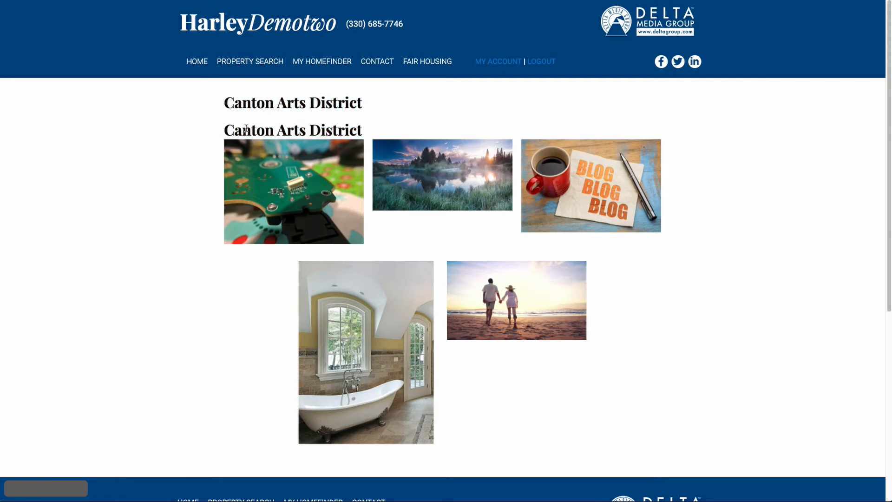
{"action": "double_click", "coordinate": [239, 98]}
{"action": "left_click", "coordinate": [241, 126]}
Step: Return to the custom page's editor and remove the standard gallery code below the "Canton Arts District" heading
{"action": "key", "text": "ctrl+Tab"}
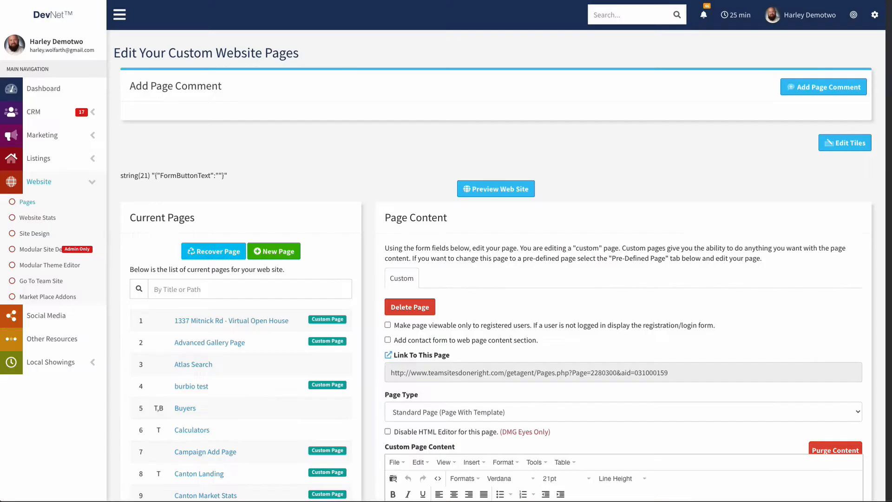
{"action": "scroll", "coordinate": [364, 188], "scroll_direction": "down", "scroll_amount": 7}
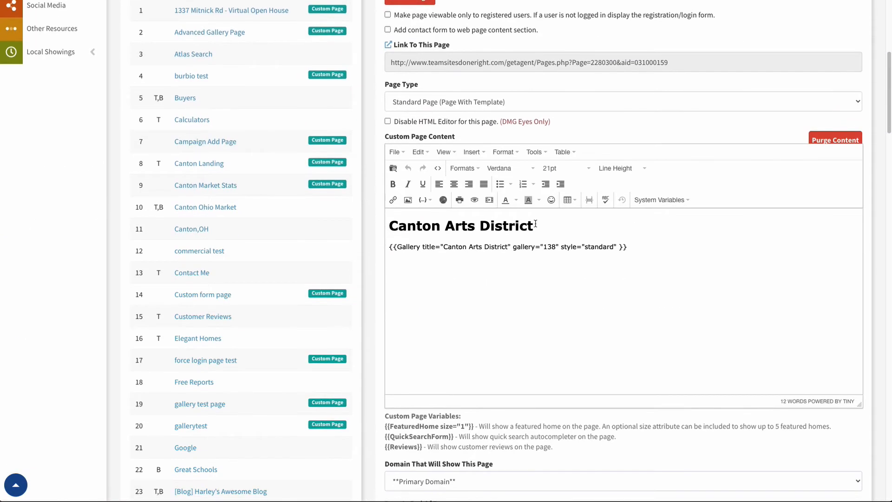
{"action": "left_click", "coordinate": [637, 250]}
{"action": "key", "text": "super+BackSpace"}
Step: Start loading a gallery into the page content, choosing New Gallery with the Advanced gallery style
{"action": "left_click", "coordinate": [426, 200]}
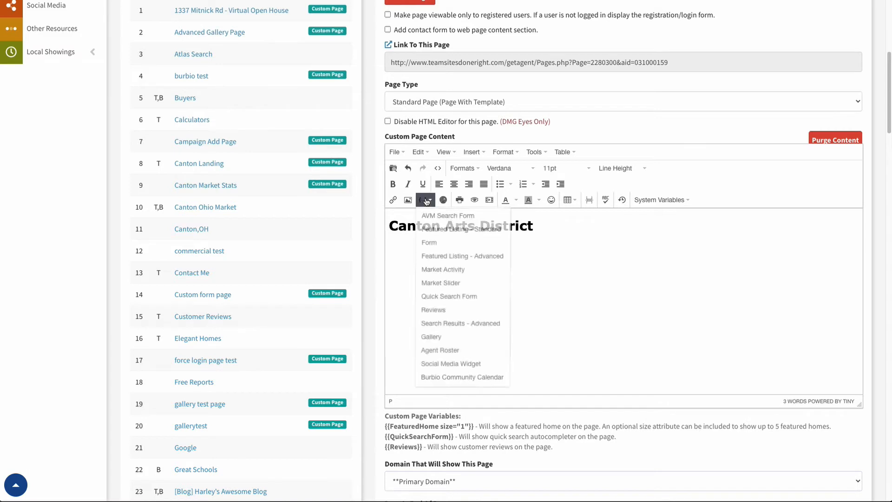
{"action": "left_click", "coordinate": [436, 338]}
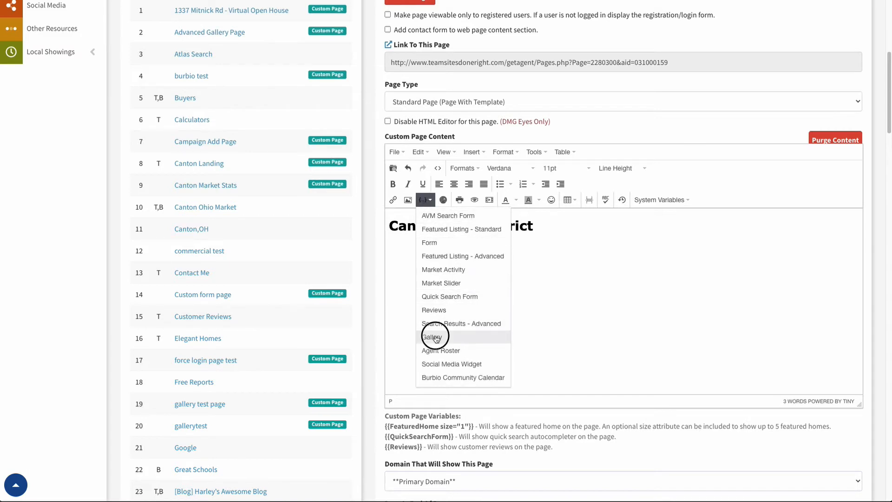
{"action": "left_click", "coordinate": [352, 195]}
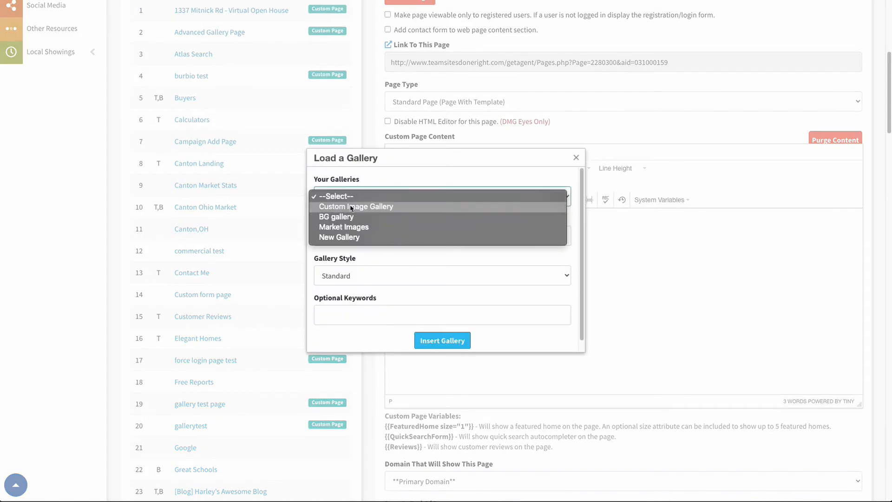
{"action": "left_click", "coordinate": [352, 238]}
{"action": "left_click", "coordinate": [362, 278]}
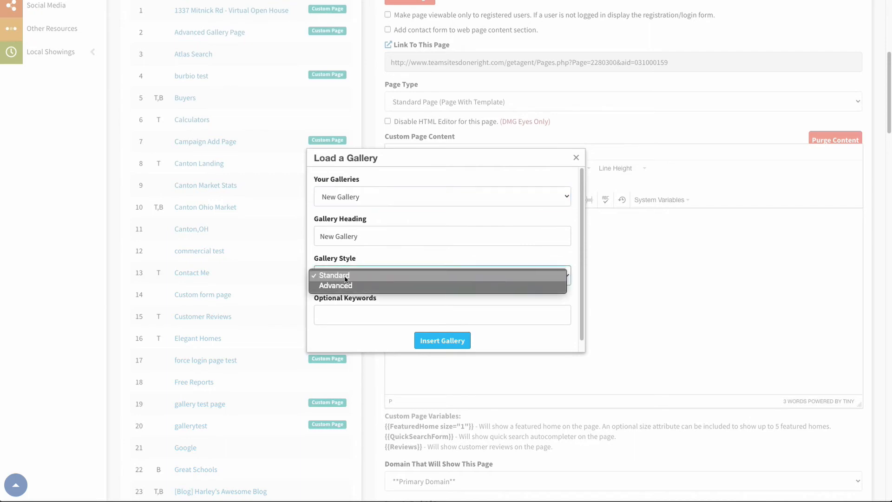
{"action": "left_click", "coordinate": [347, 287]}
{"action": "scroll", "coordinate": [372, 279], "scroll_direction": "down", "scroll_amount": 2}
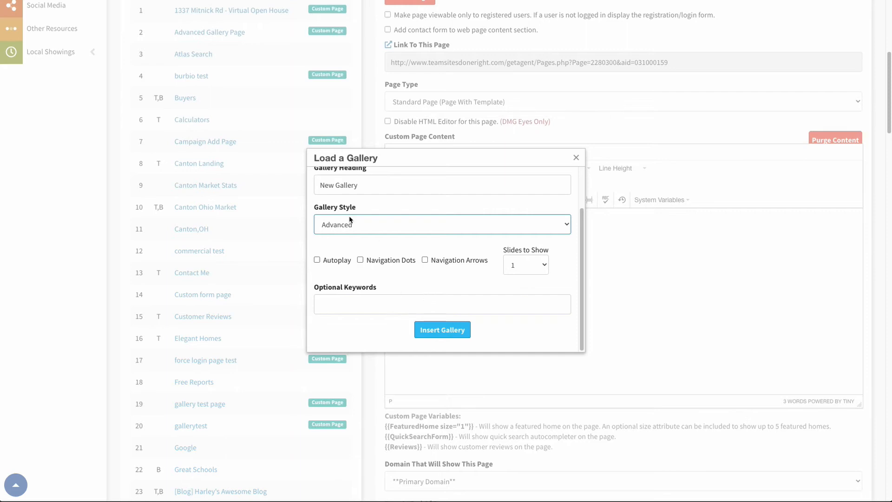
Step: Enter the optional keywords "canton arts, canton, district" and insert the gallery into the page
{"action": "left_click", "coordinate": [385, 310]}
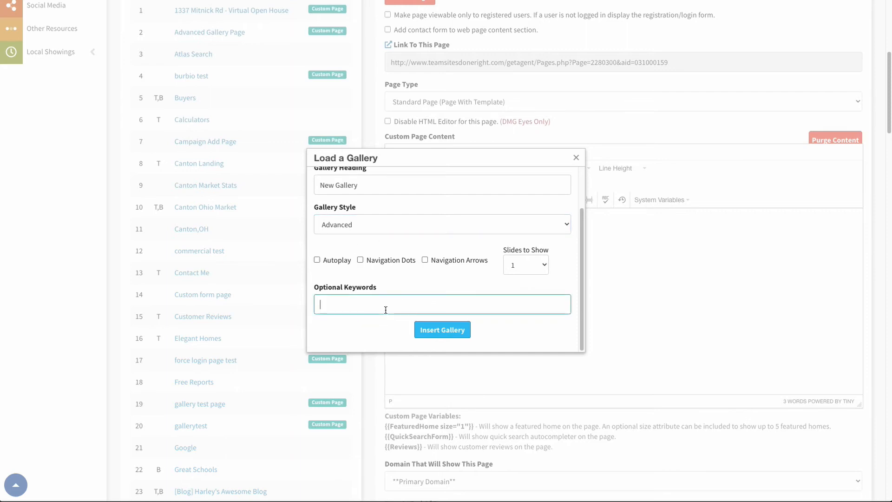
{"action": "type", "text": "canton arts, canton, "}
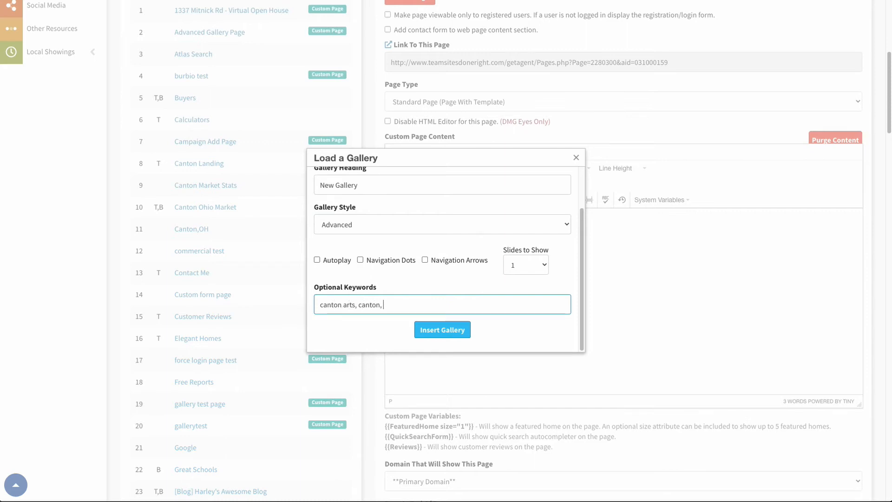
{"action": "type", "text": "distru"}
{"action": "key", "text": "BackSpace"}
{"action": "type", "text": "ict"}
{"action": "left_click", "coordinate": [458, 331]}
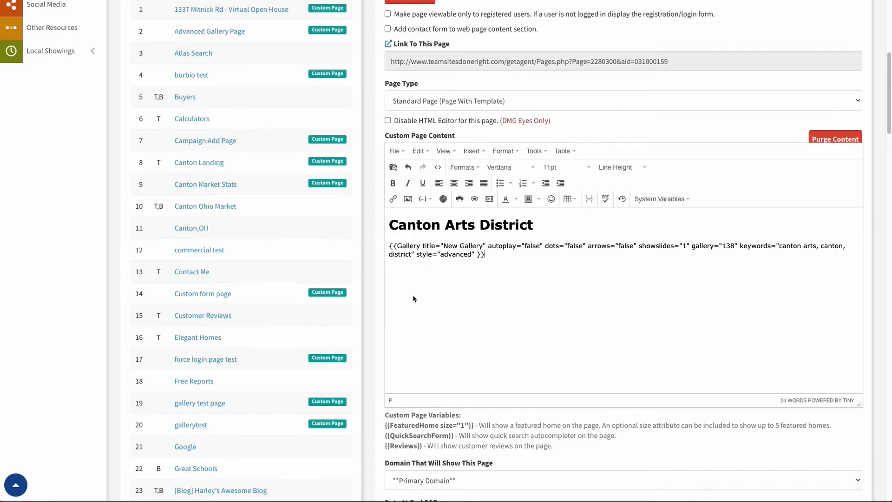
Step: Submit the page changes and reload the published gallery page
{"action": "scroll", "coordinate": [412, 294], "scroll_direction": "down", "scroll_amount": 14}
{"action": "scroll", "coordinate": [479, 394], "scroll_direction": "down", "scroll_amount": 7}
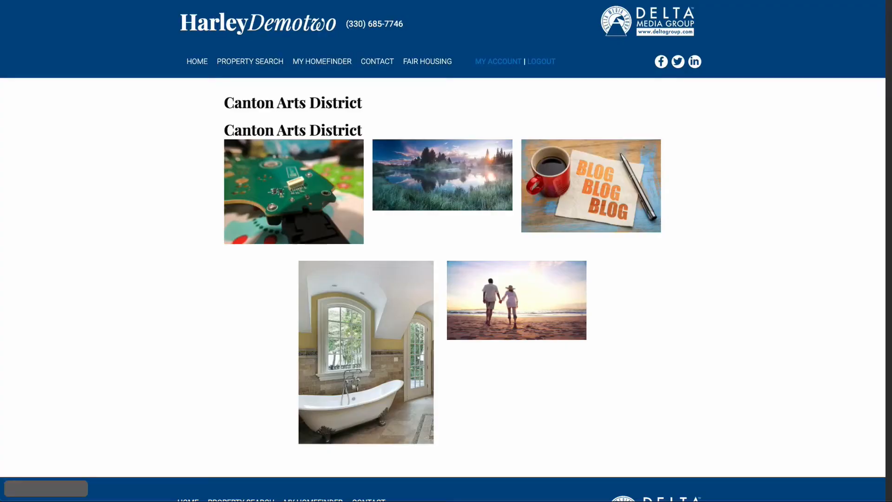
{"action": "key", "text": "super+r"}
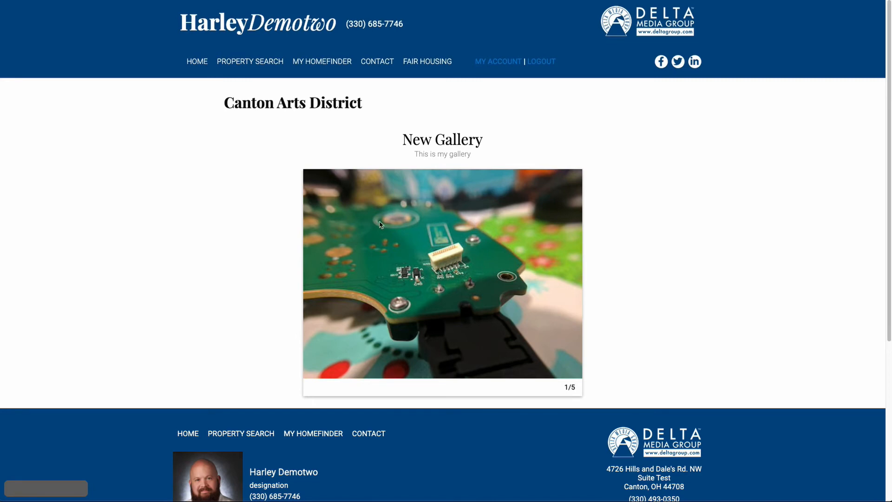
Step: Swipe through the slides of the published advanced gallery to examine how it cycles through its photos
{"action": "left_click", "coordinate": [538, 266]}
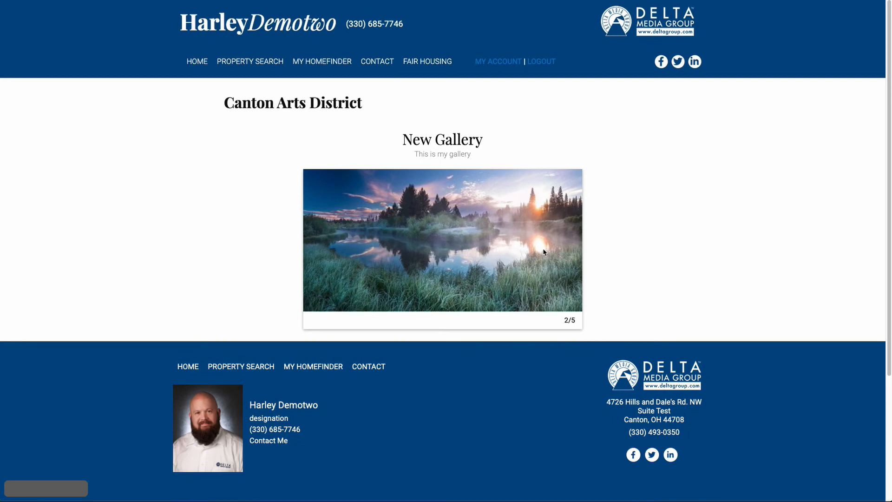
{"action": "left_click_drag", "start_coordinate": [550, 243], "coordinate": [379, 248]}
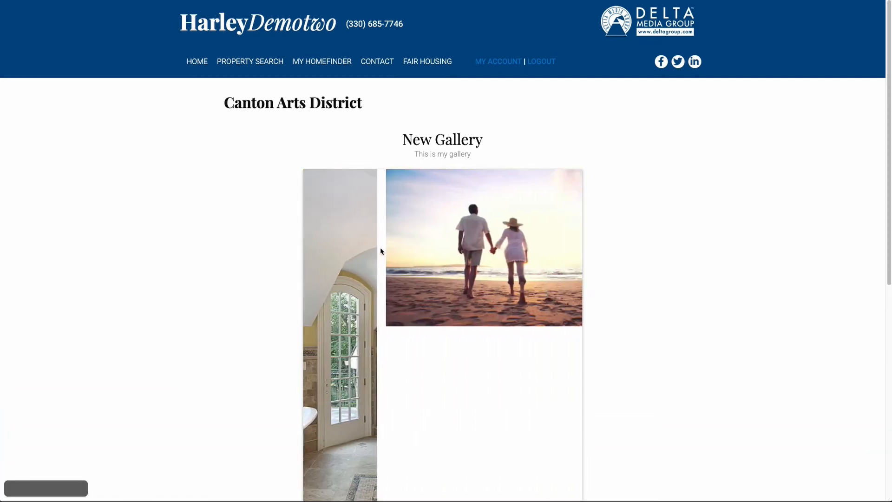
{"action": "left_click_drag", "start_coordinate": [555, 253], "coordinate": [377, 254]}
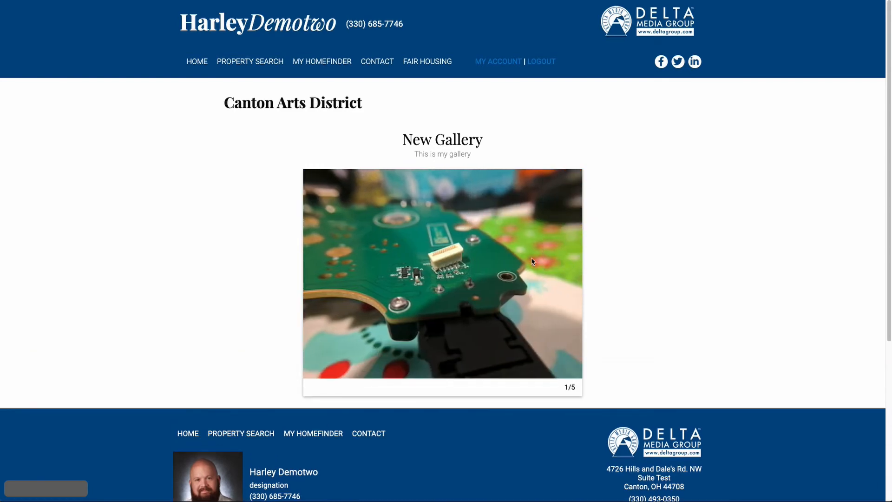
{"action": "left_click_drag", "start_coordinate": [542, 264], "coordinate": [383, 269]}
{"action": "left_click_drag", "start_coordinate": [554, 256], "coordinate": [371, 258]}
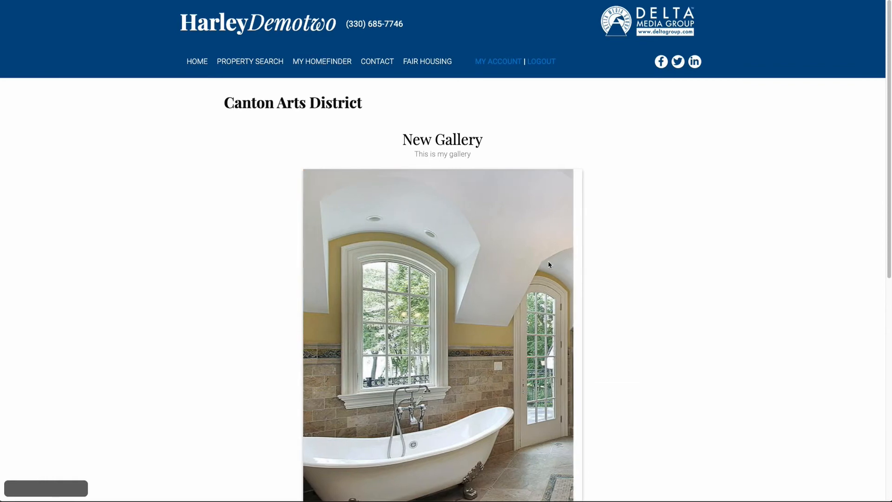
{"action": "left_click_drag", "start_coordinate": [549, 264], "coordinate": [492, 257]}
{"action": "left_click_drag", "start_coordinate": [561, 264], "coordinate": [451, 255]}
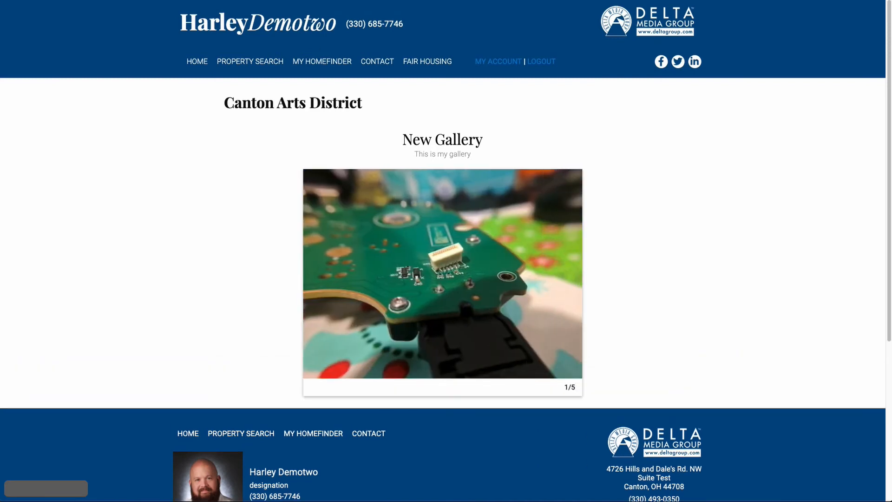
Step: Go back to the page editor and delete the advanced gallery code below the "Canton Arts District" heading
{"action": "key", "text": "ctrl+shift+Tab"}
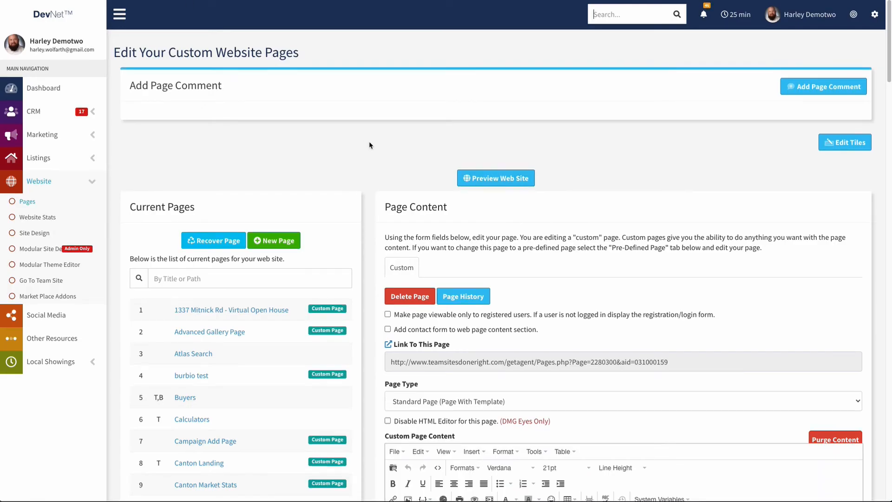
{"action": "scroll", "coordinate": [369, 142], "scroll_direction": "down", "scroll_amount": 7}
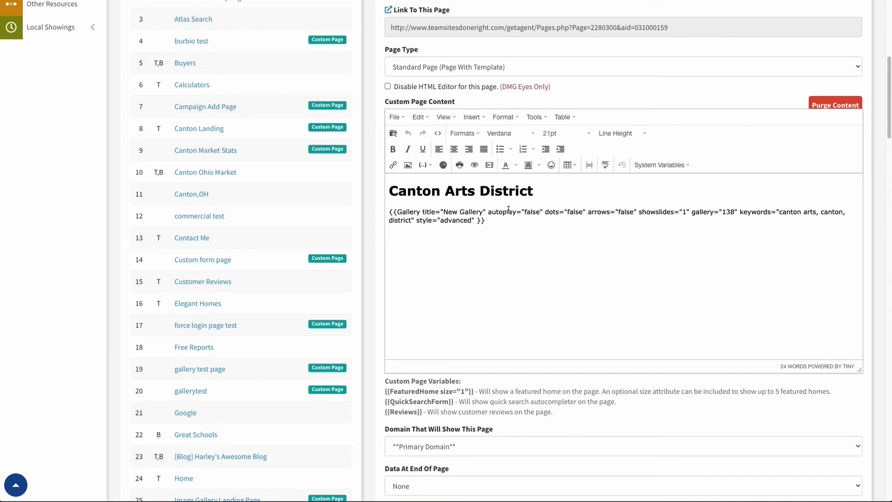
{"action": "left_click_drag", "start_coordinate": [389, 216], "coordinate": [513, 220]}
{"action": "key", "text": "BackSpace"}
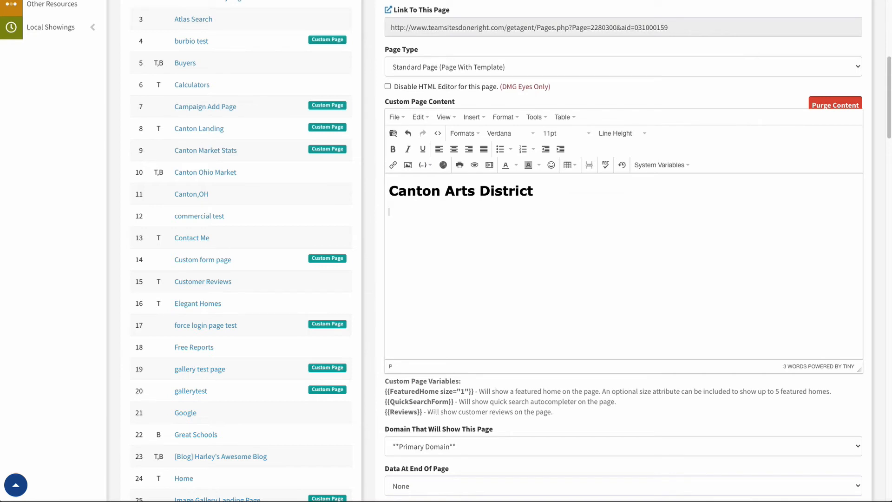
Step: Load a Custom Image Gallery into the page content and set its gallery heading to "This is the district"
{"action": "left_click", "coordinate": [425, 165]}
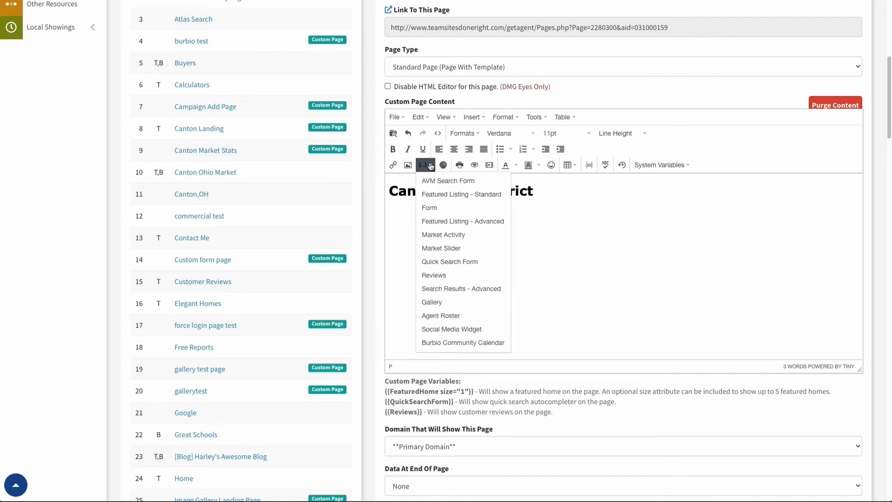
{"action": "left_click", "coordinate": [433, 302]}
{"action": "left_click", "coordinate": [358, 197]}
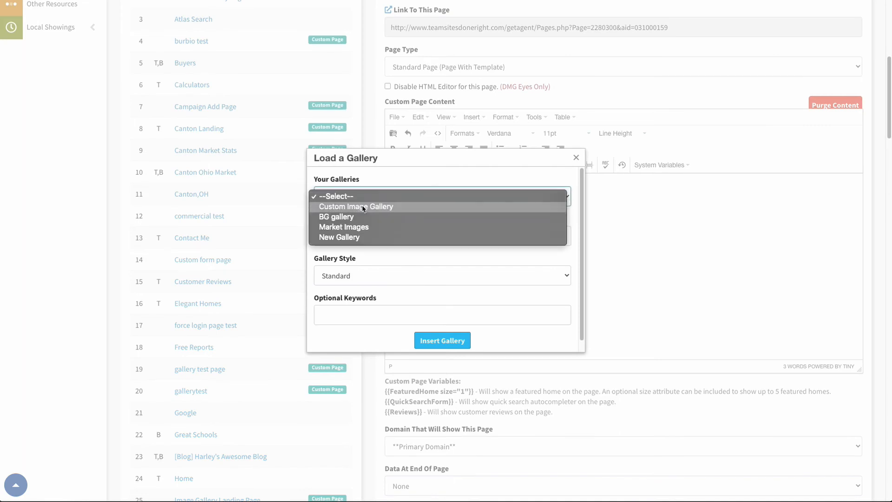
{"action": "left_click", "coordinate": [363, 209]}
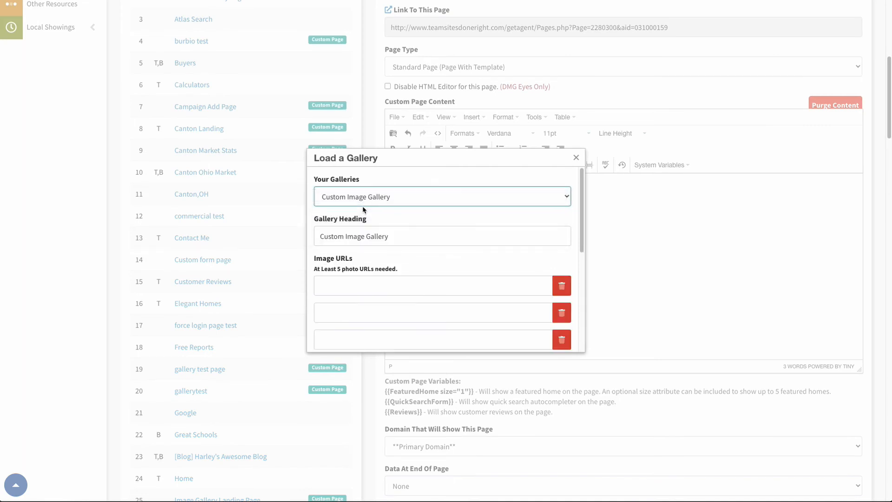
{"action": "triple_click", "coordinate": [346, 239]}
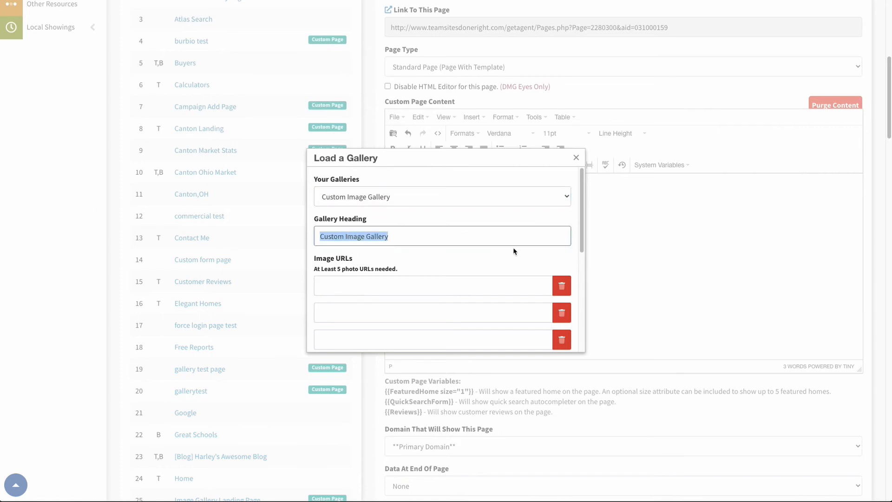
{"action": "type", "text": "This is the district"}
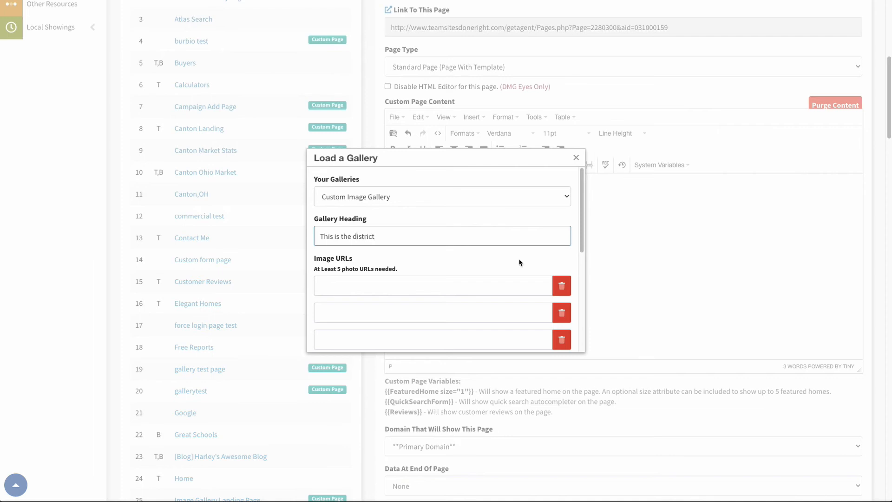
Step: Fill the five image URL fields with photo links from images.unsplash.com, cdn.mos.cms.futurecdn.net/VSy6kJDNq2pSXsCzb6cvYF.jpg, hips.hearstapps.com, cdn.theatlantic.com and a newFile-4.jpg address
{"action": "scroll", "coordinate": [490, 253], "scroll_direction": "down", "scroll_amount": 2}
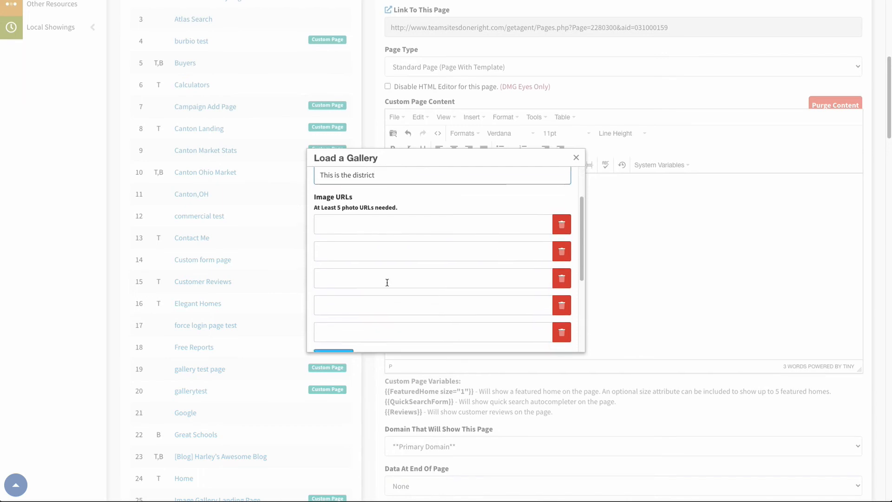
{"action": "scroll", "coordinate": [373, 198], "scroll_direction": "down", "scroll_amount": 1}
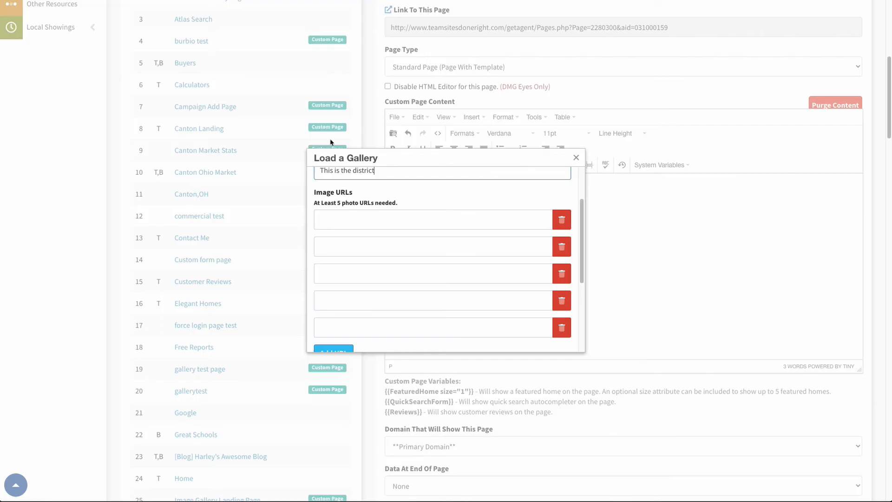
{"action": "left_click", "coordinate": [436, 218]}
{"action": "key", "text": "ctrl+v"}
{"action": "left_click", "coordinate": [392, 247]}
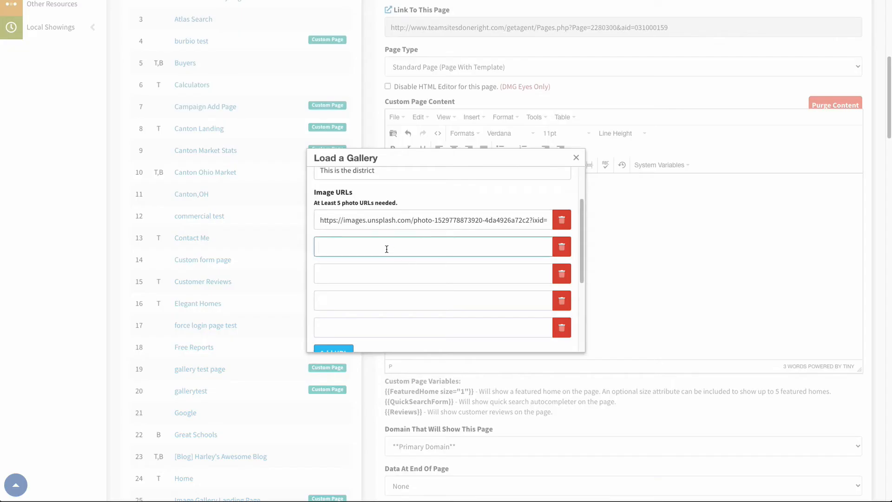
{"action": "type", "text": "https://cdn.mos.cms.futurecdn.net/VSy6kJDNq2pSXsCzb6cvYF.jpg"}
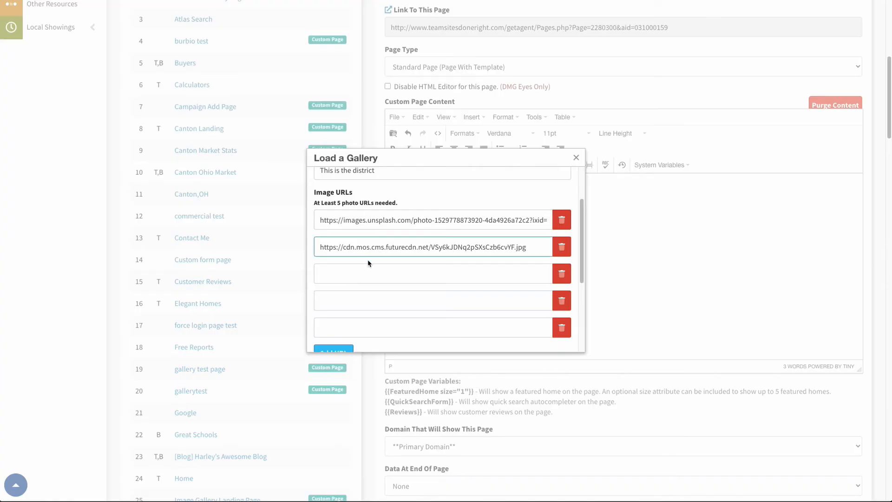
{"action": "left_click", "coordinate": [367, 269]}
{"action": "key", "text": "ctrl+v"}
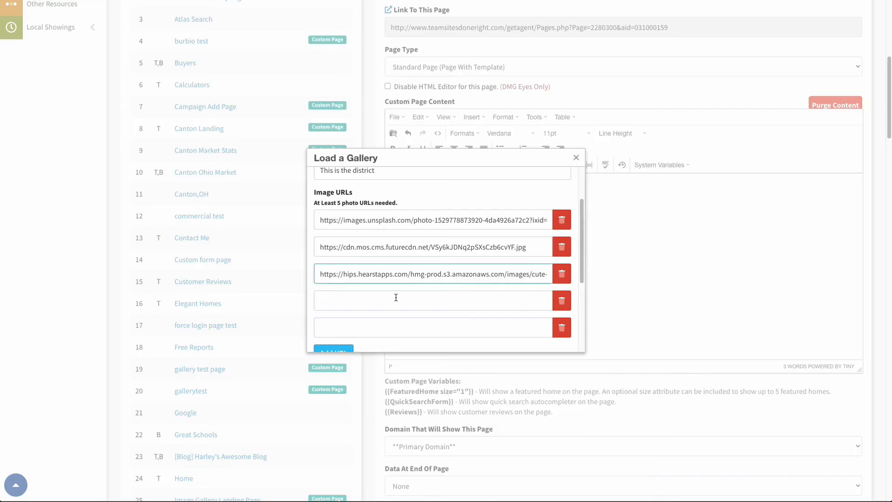
{"action": "left_click", "coordinate": [395, 297]}
{"action": "key", "text": "ctrl+v"}
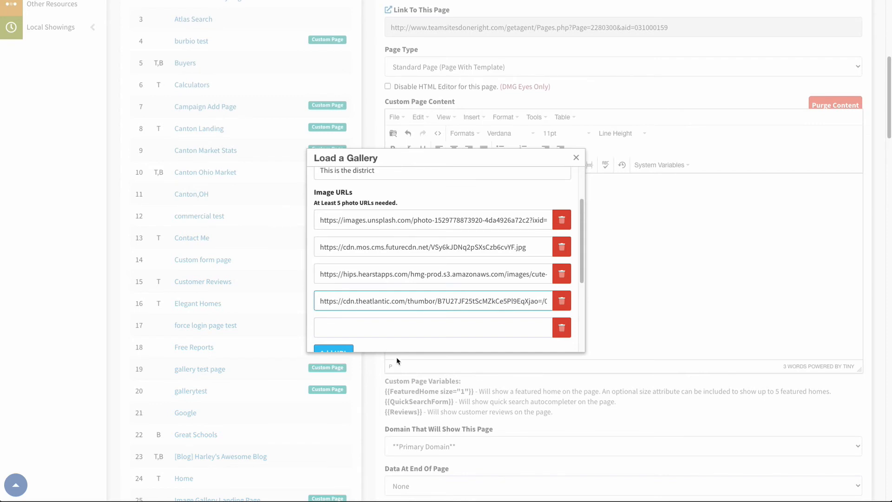
{"action": "left_click", "coordinate": [392, 331]}
{"action": "key", "text": "ctrl+v"}
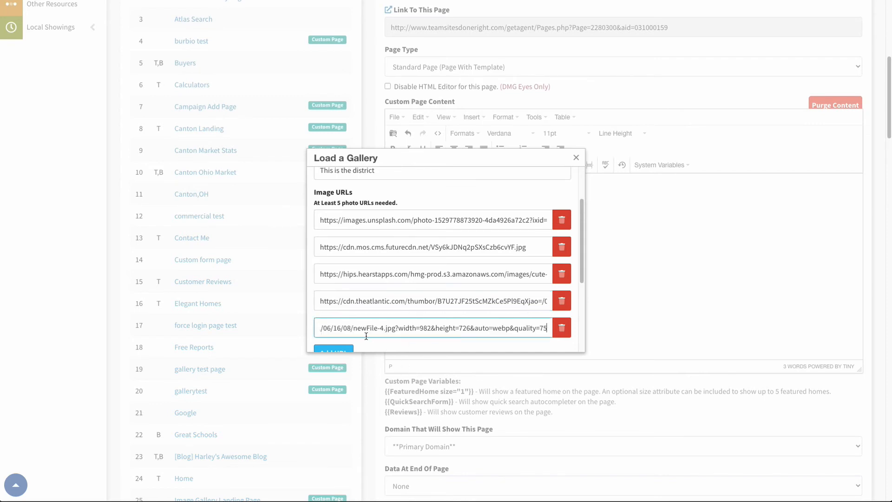
{"action": "scroll", "coordinate": [381, 316], "scroll_direction": "down", "scroll_amount": 2}
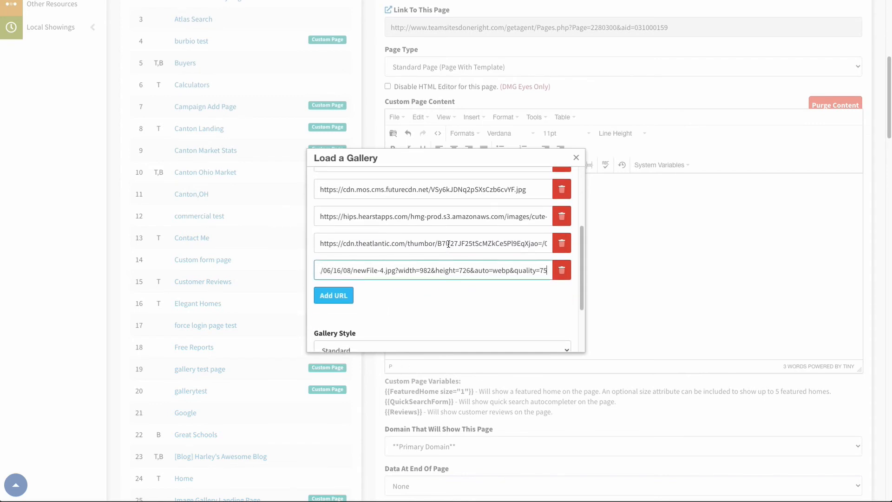
{"action": "scroll", "coordinate": [424, 265], "scroll_direction": "up", "scroll_amount": 3}
{"action": "scroll", "coordinate": [393, 261], "scroll_direction": "down", "scroll_amount": 2}
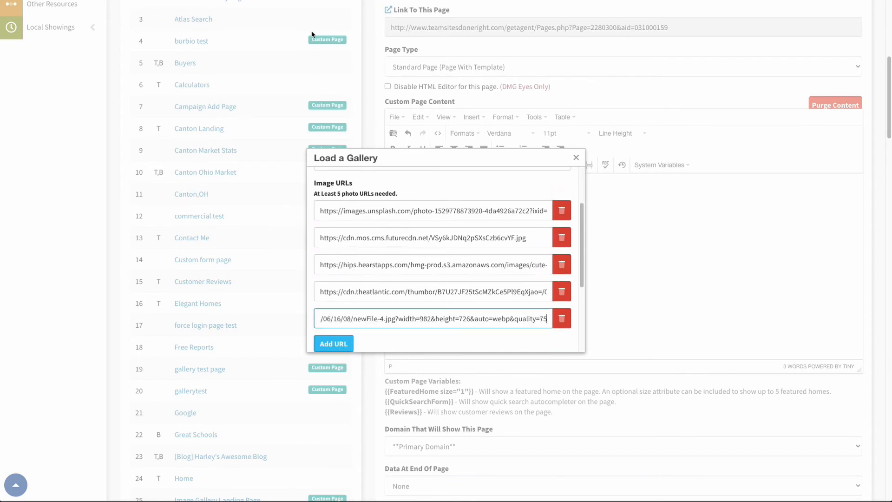
{"action": "scroll", "coordinate": [437, 275], "scroll_direction": "down", "scroll_amount": 1}
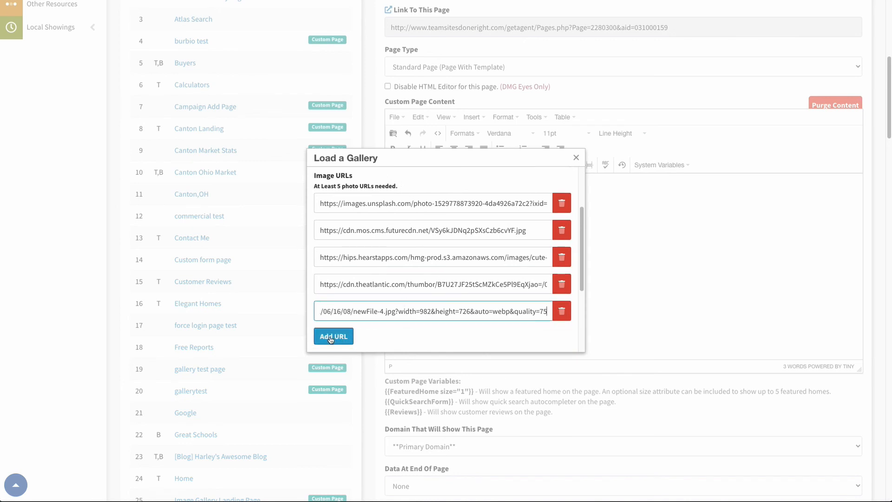
Step: Add two extra image URL fields to the custom gallery, and delete both empty fields again
{"action": "scroll", "coordinate": [378, 321], "scroll_direction": "down", "scroll_amount": 2}
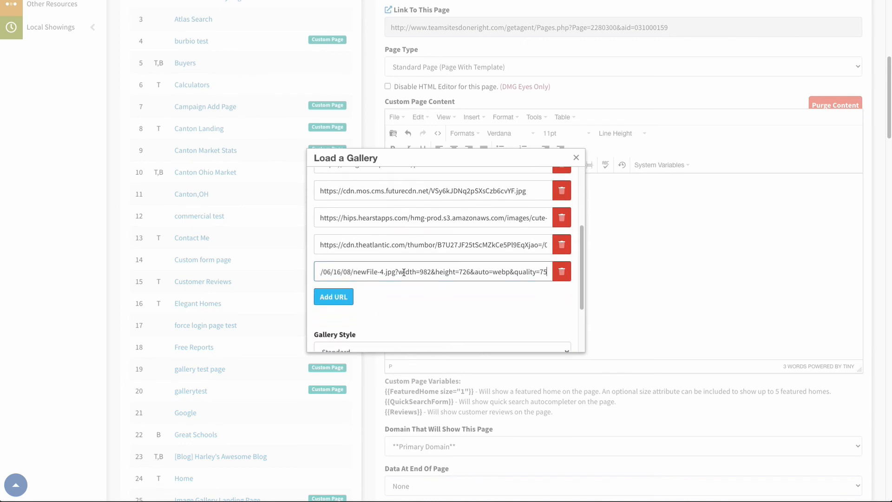
{"action": "left_click", "coordinate": [332, 299]}
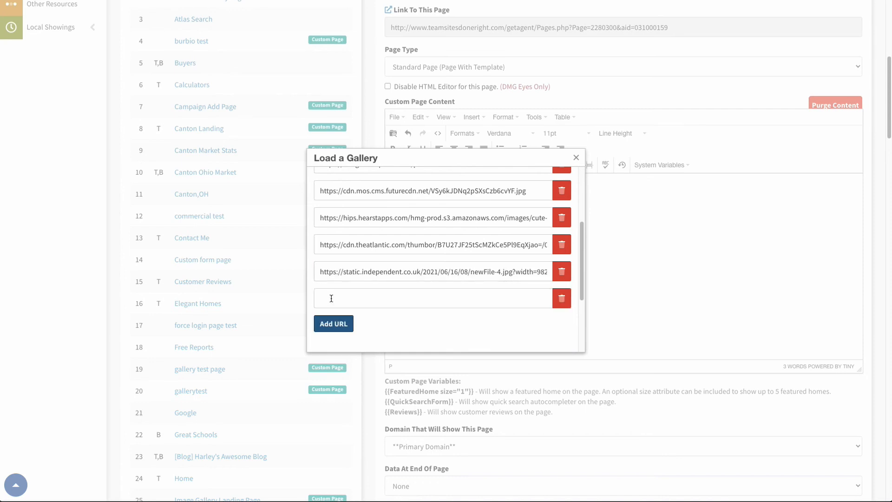
{"action": "left_click", "coordinate": [331, 325]}
{"action": "scroll", "coordinate": [397, 275], "scroll_direction": "down", "scroll_amount": 3}
{"action": "scroll", "coordinate": [365, 215], "scroll_direction": "up", "scroll_amount": 1}
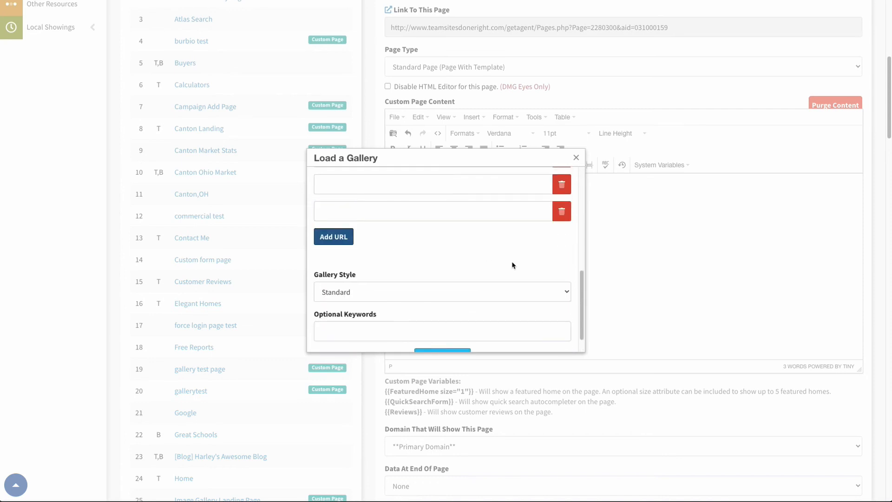
{"action": "scroll", "coordinate": [511, 242], "scroll_direction": "up", "scroll_amount": 3}
{"action": "left_click", "coordinate": [562, 262]}
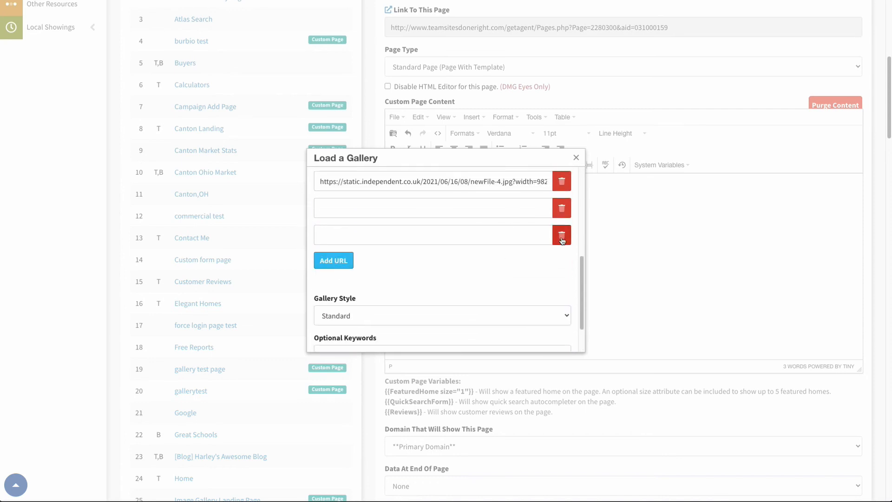
{"action": "left_click", "coordinate": [562, 235]}
{"action": "left_click", "coordinate": [561, 207]}
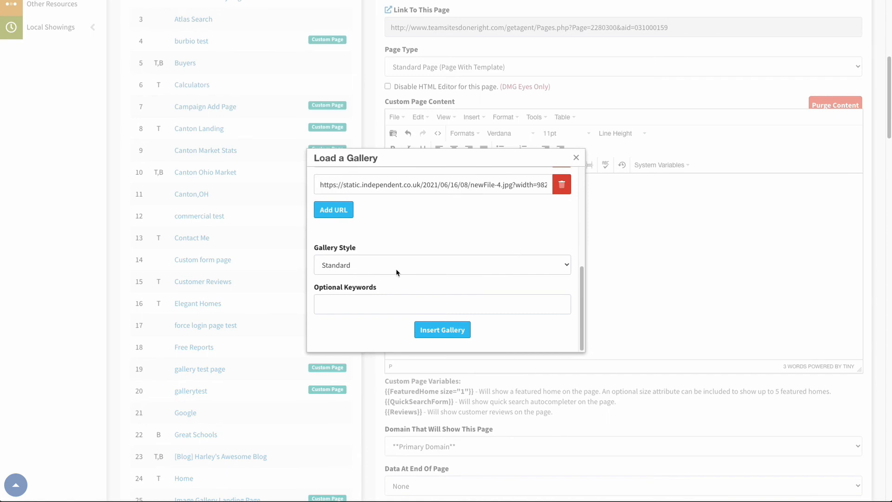
Step: Set the custom gallery's style to Advanced and insert the gallery below the "Canton Arts District" heading
{"action": "left_click", "coordinate": [378, 264]}
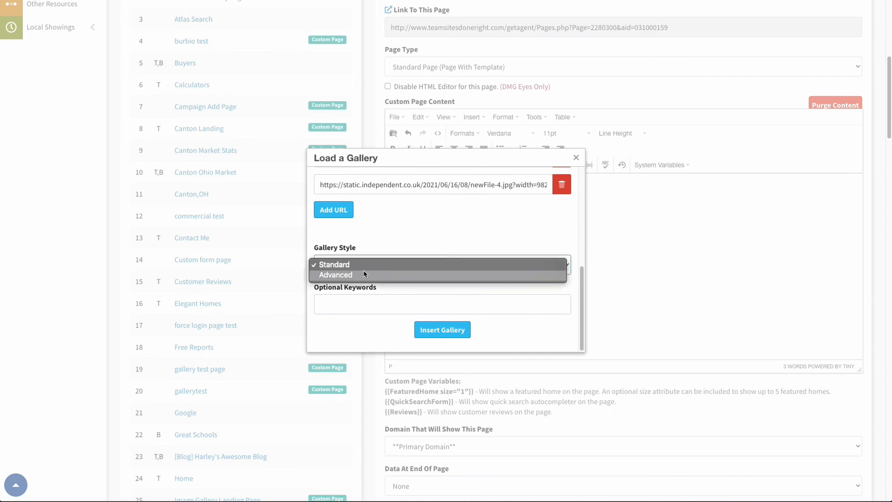
{"action": "left_click", "coordinate": [365, 273]}
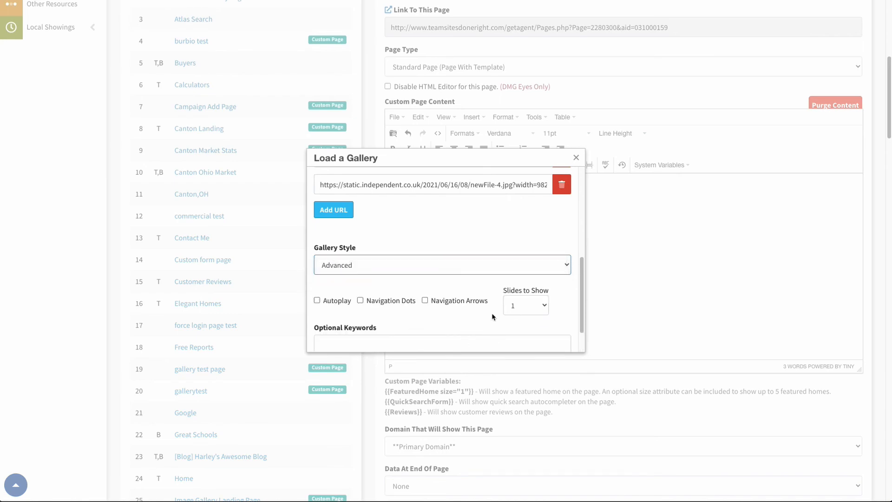
{"action": "scroll", "coordinate": [492, 314], "scroll_direction": "down", "scroll_amount": 2}
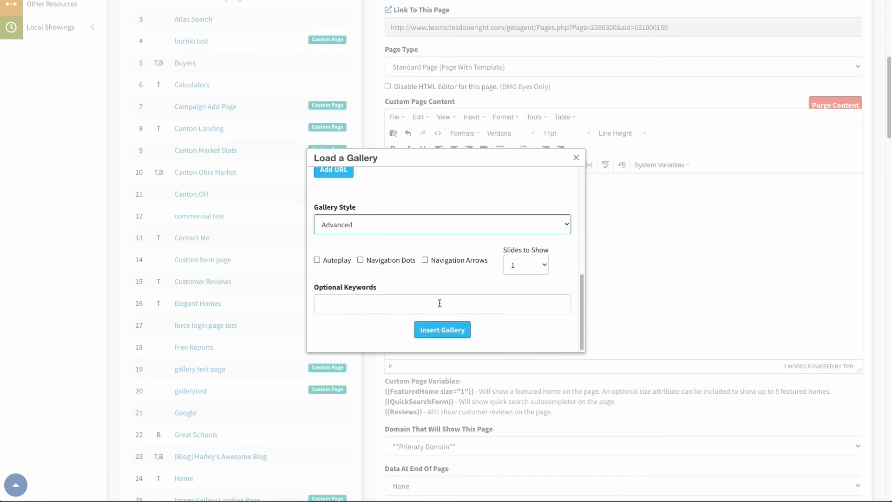
{"action": "left_click", "coordinate": [441, 330]}
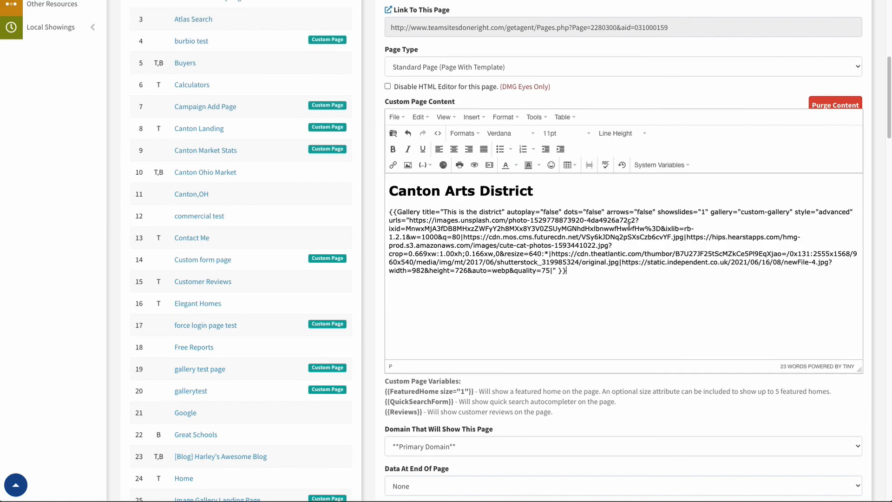
Step: Submit the page changes and reload the published Canton Arts District page
{"action": "scroll", "coordinate": [341, 313], "scroll_direction": "down", "scroll_amount": 10}
{"action": "scroll", "coordinate": [372, 325], "scroll_direction": "down", "scroll_amount": 16}
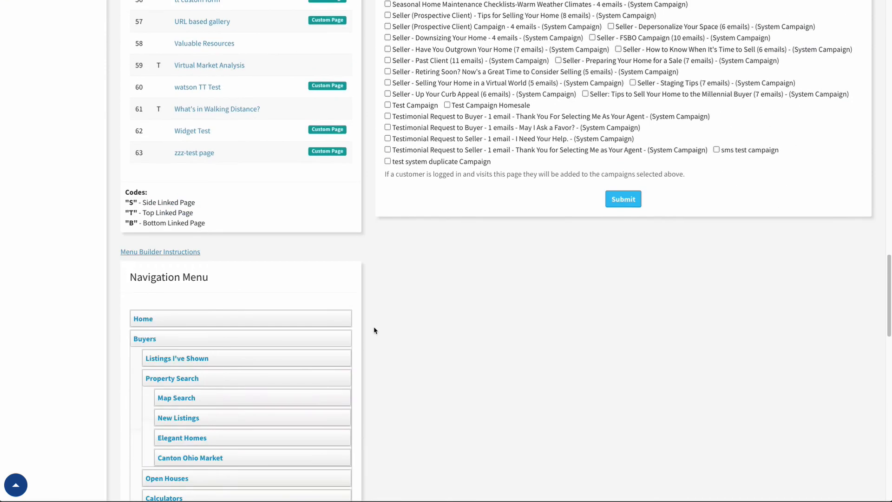
{"action": "left_click", "coordinate": [623, 126]}
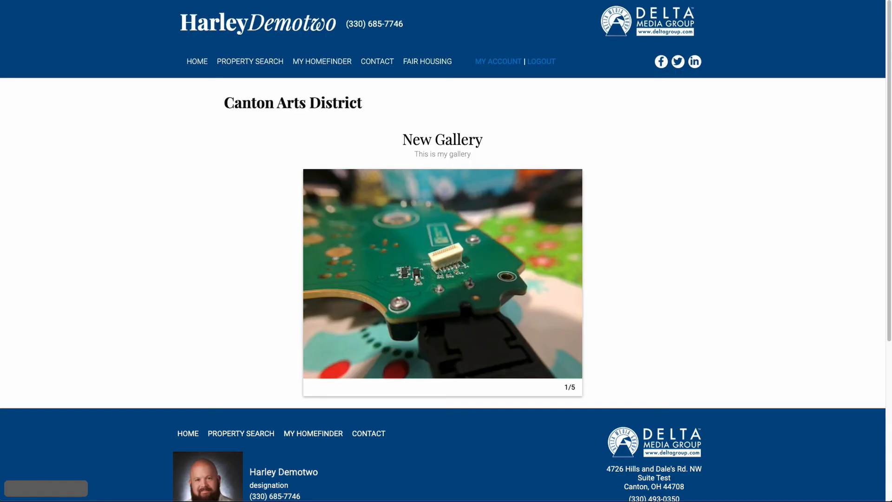
{"action": "key", "text": "super+r"}
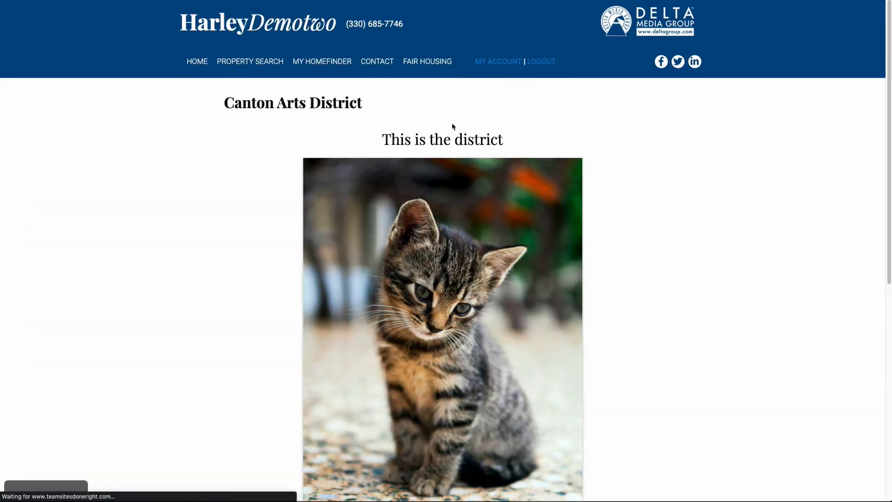
Step: Swipe through the photos of the published "This is the district" gallery to check the slides
{"action": "scroll", "coordinate": [656, 288], "scroll_direction": "down", "scroll_amount": 2}
{"action": "left_click_drag", "start_coordinate": [536, 238], "coordinate": [409, 237]}
{"action": "left_click_drag", "start_coordinate": [565, 176], "coordinate": [353, 179]}
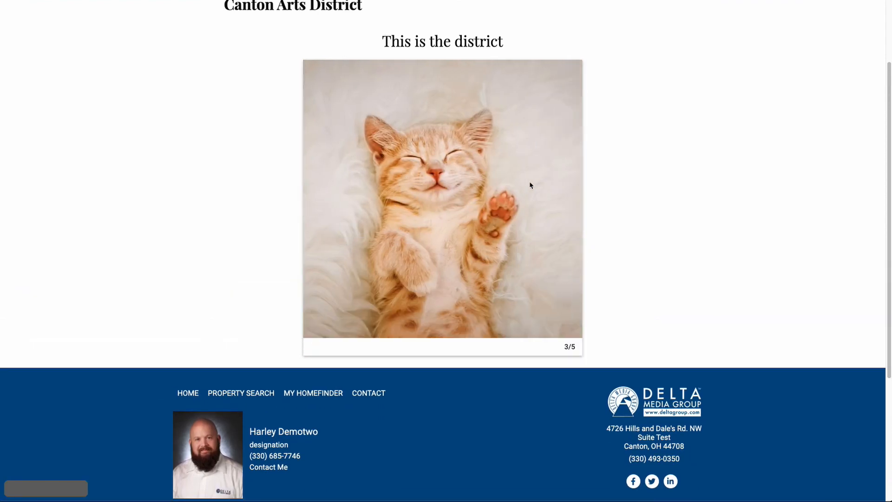
{"action": "left_click_drag", "start_coordinate": [529, 183], "coordinate": [364, 189]}
{"action": "left_click_drag", "start_coordinate": [497, 154], "coordinate": [469, 158]}
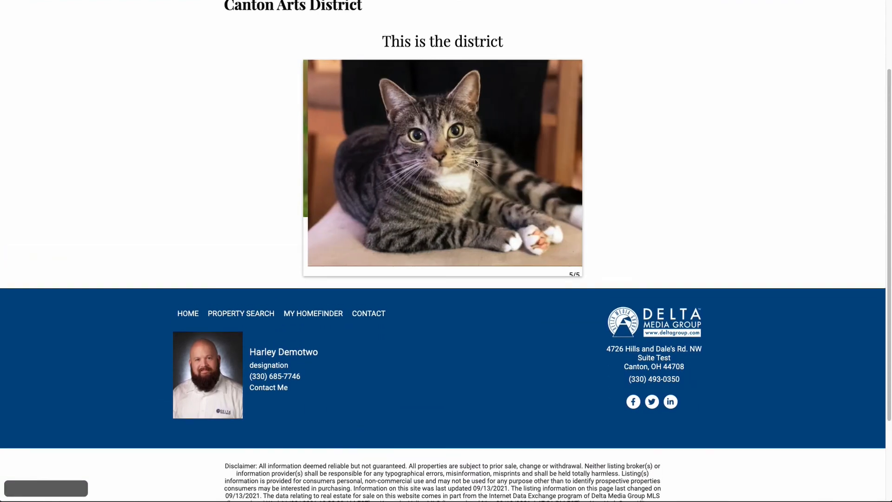
{"action": "left_click_drag", "start_coordinate": [530, 167], "coordinate": [417, 170]}
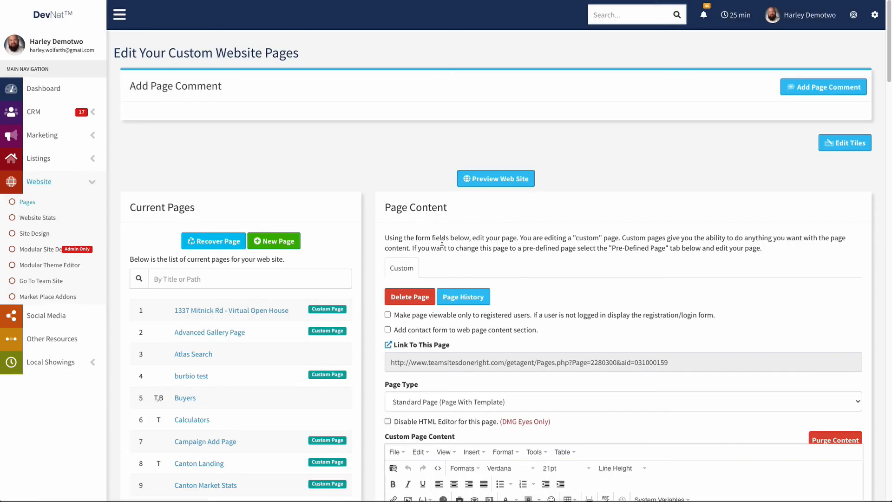
Step: Return to the page editor, start a new line below the gallery code, and review the list of insertable page widgets
{"action": "scroll", "coordinate": [442, 242], "scroll_direction": "down", "scroll_amount": 8}
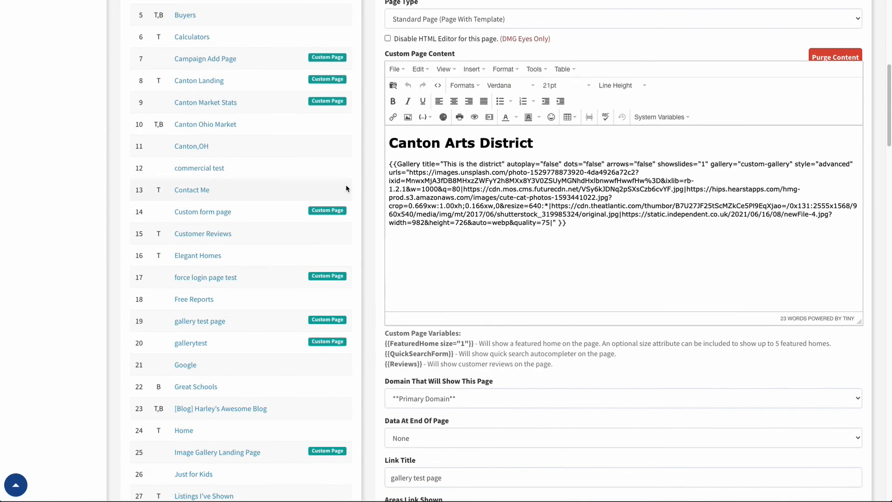
{"action": "left_click", "coordinate": [566, 248]}
{"action": "key", "text": "Return"}
{"action": "left_click", "coordinate": [425, 117]}
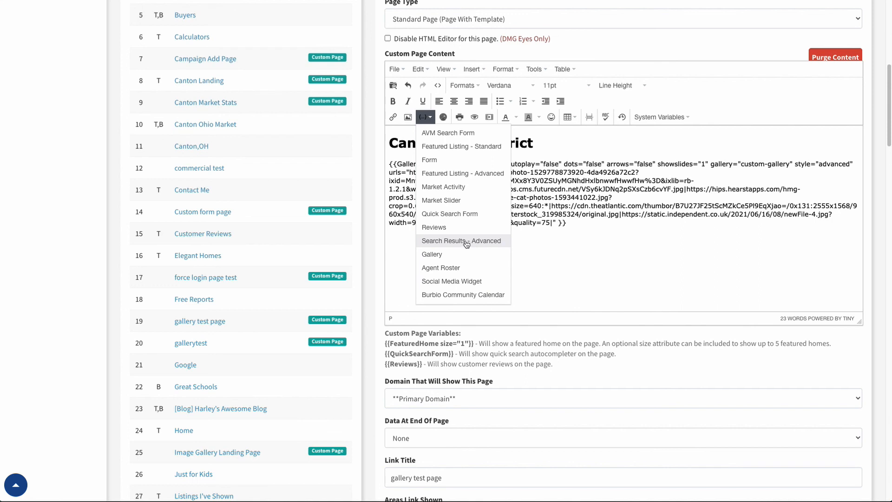
{"action": "left_click", "coordinate": [427, 119]}
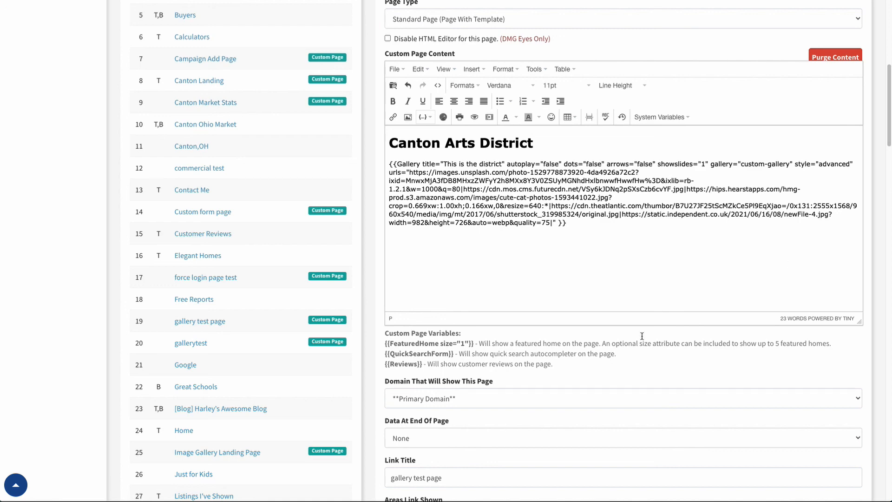
{"action": "scroll", "coordinate": [572, 236], "scroll_direction": "down", "scroll_amount": 12}
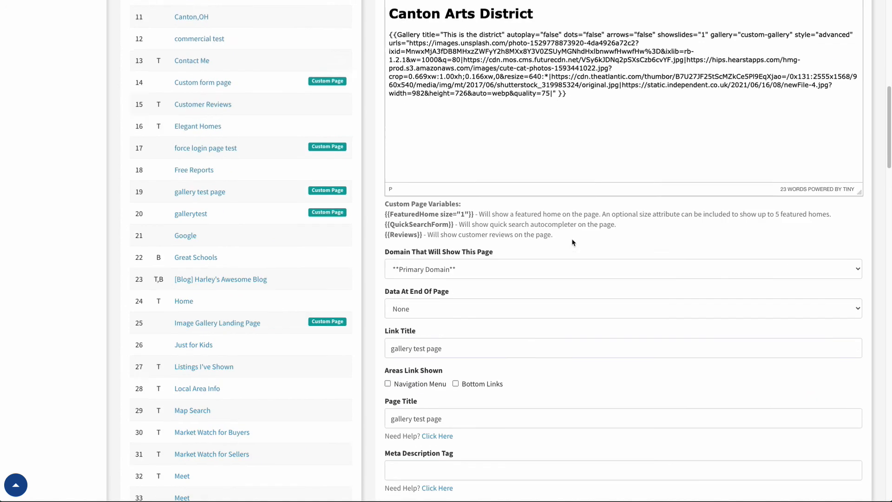